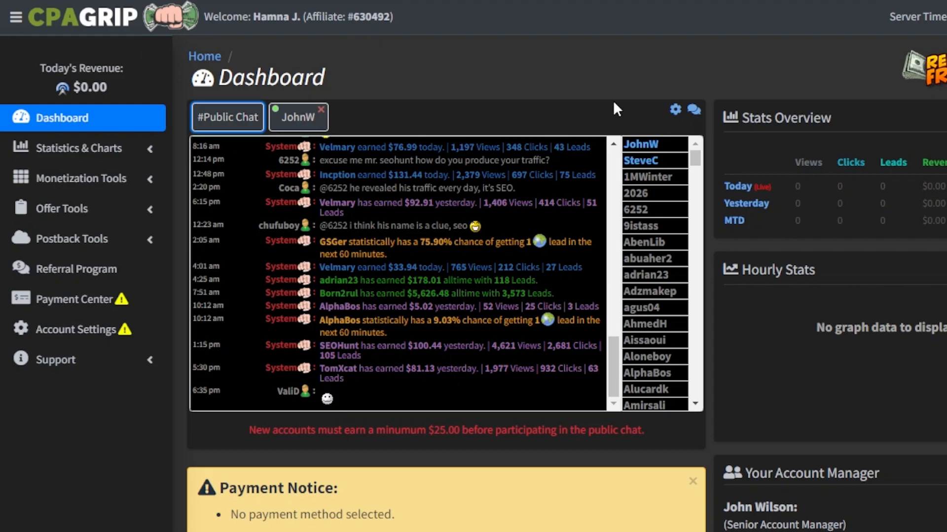
- Examine the dashboard's stats, account manager details, recently added offers, top performing offers and latest industry news
scroll(493, 284, down, 12)
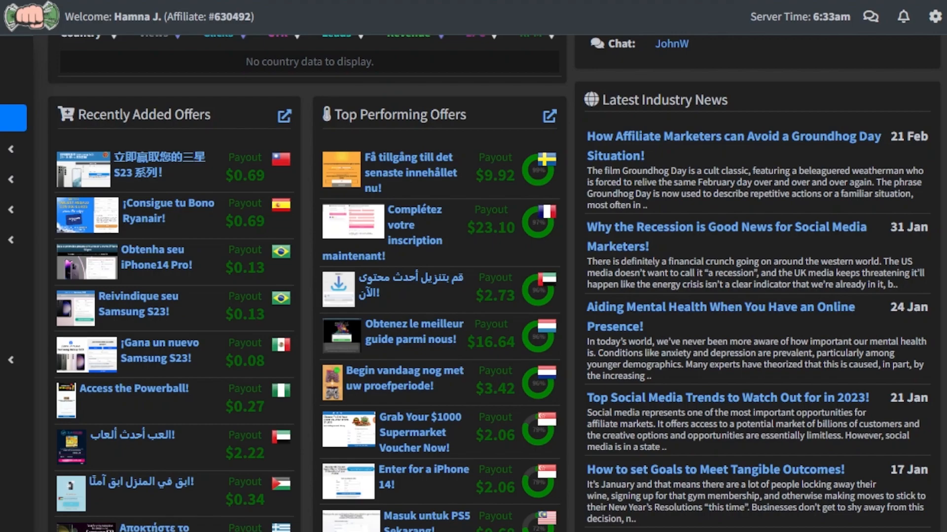
scroll(493, 283, up, 3)
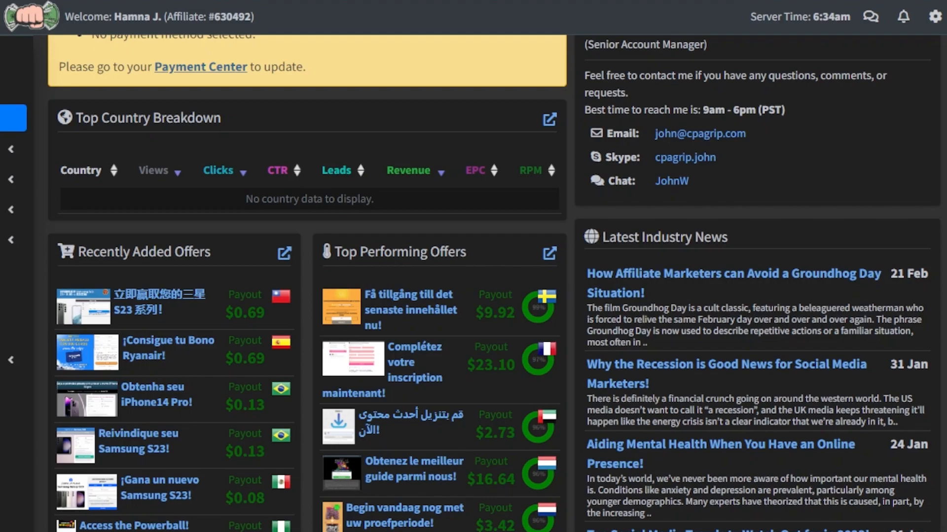
scroll(473, 283, down, 5)
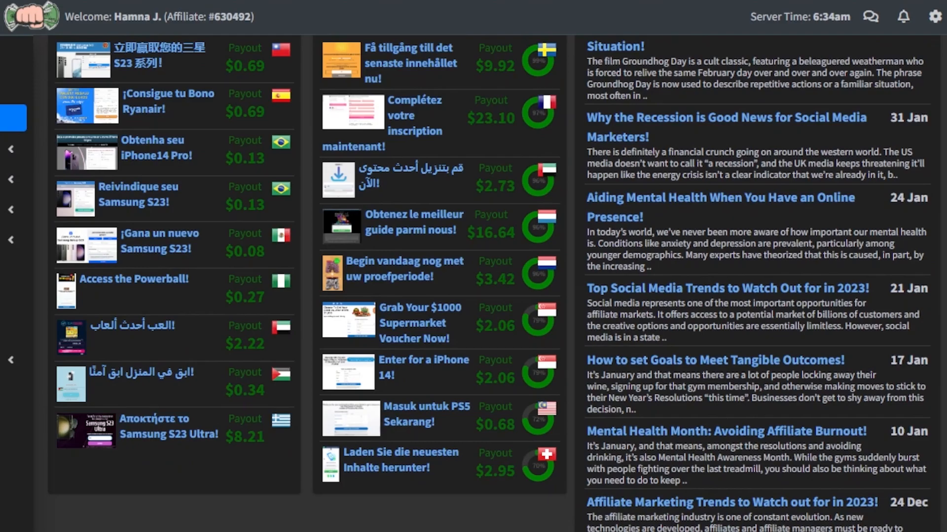
scroll(474, 284, up, 10)
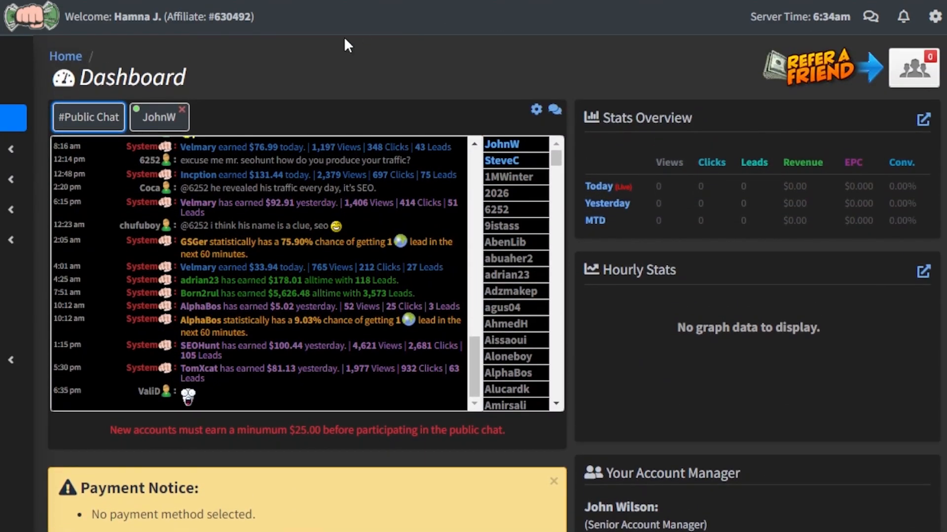
scroll(344, 46, down, 5)
scroll(474, 284, down, 6)
scroll(473, 283, down, 2)
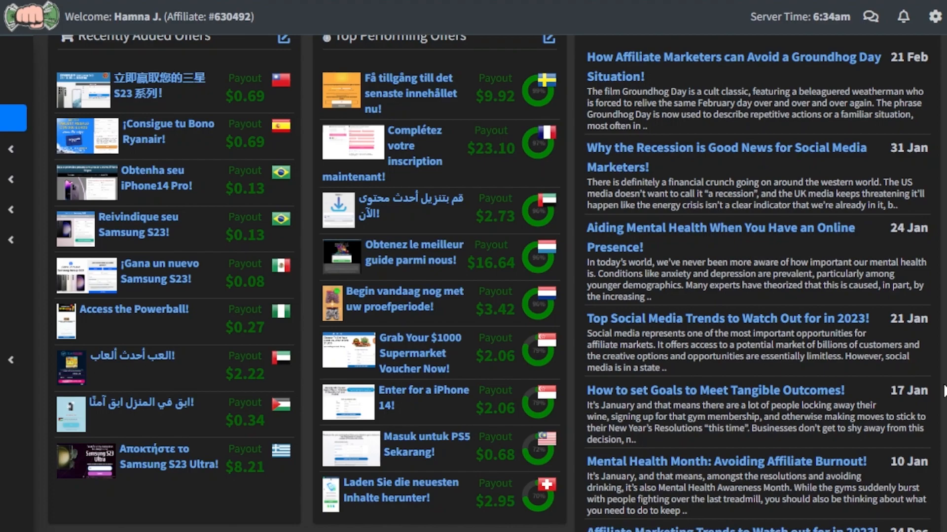
scroll(463, 71, up, 9)
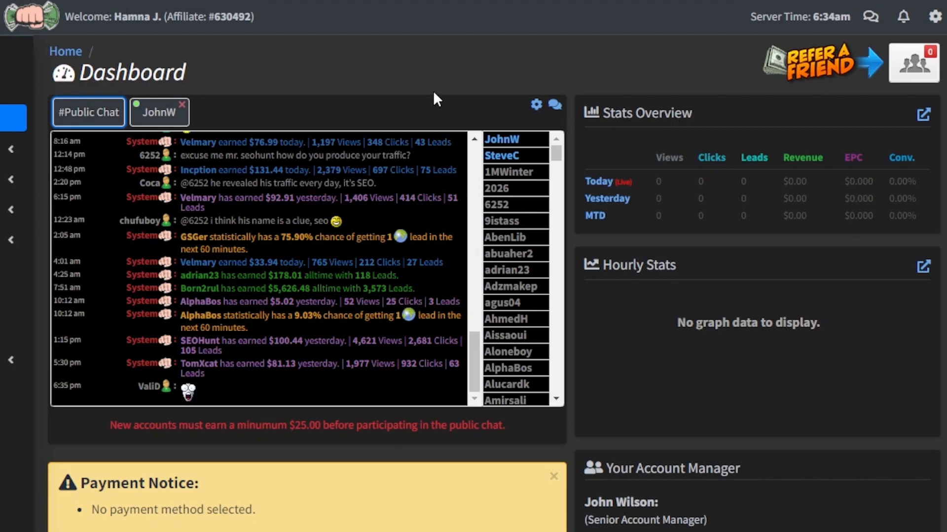
scroll(493, 284, down, 12)
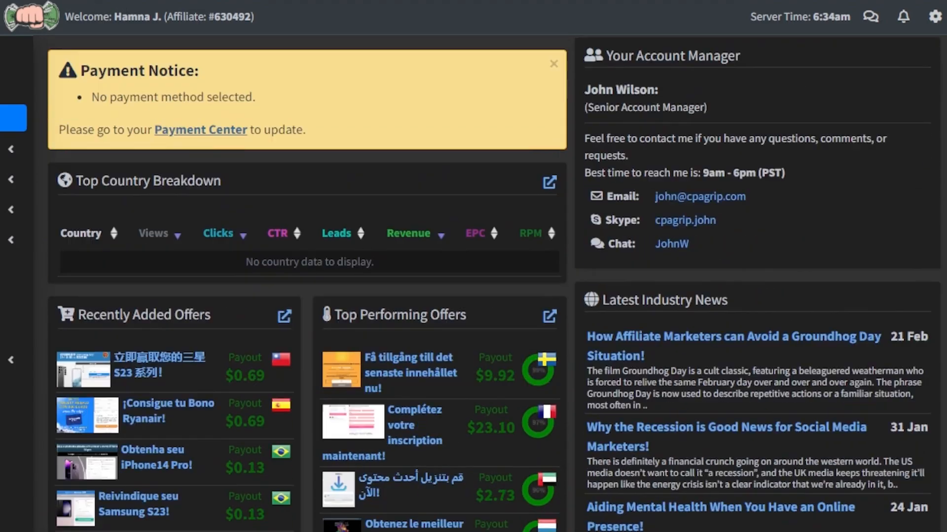
scroll(493, 284, down, 4)
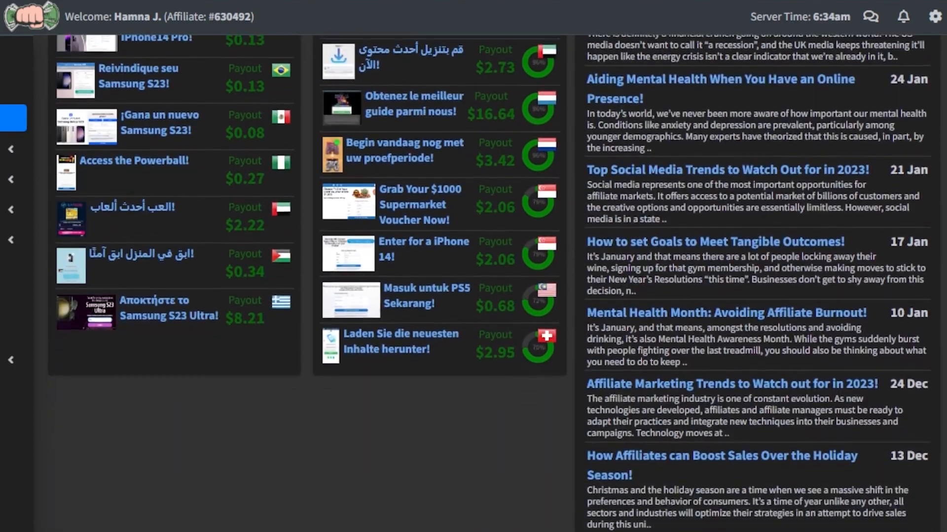
scroll(493, 283, up, 12)
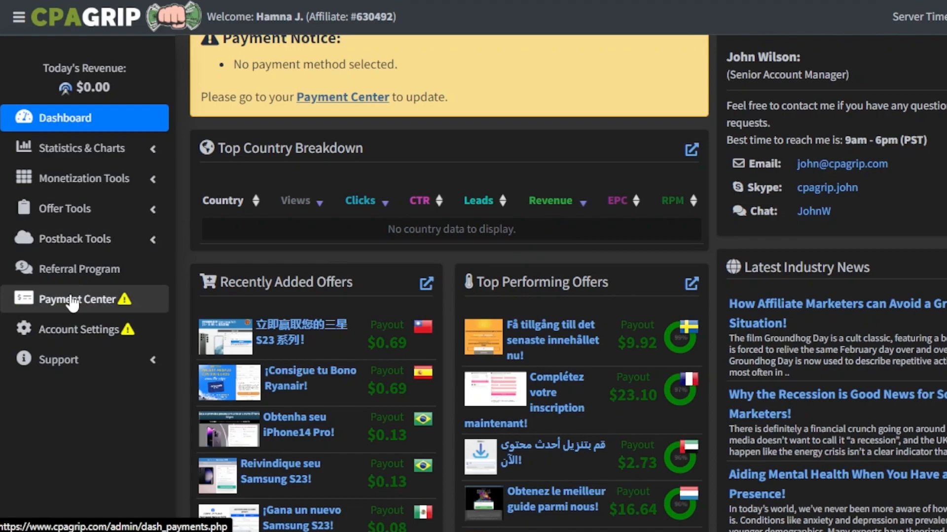
- Open the My Offers list from the offer tools and view the countries available for filtering
click(117, 211)
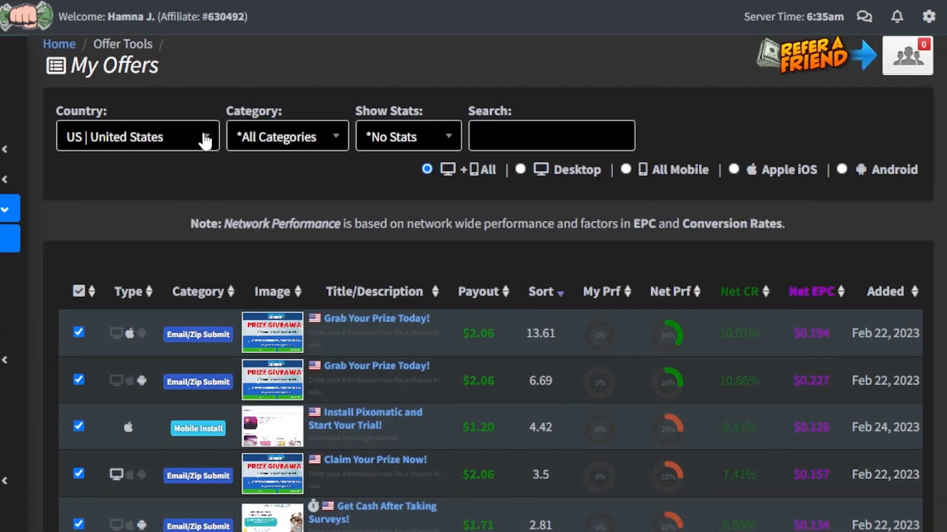
click(354, 139)
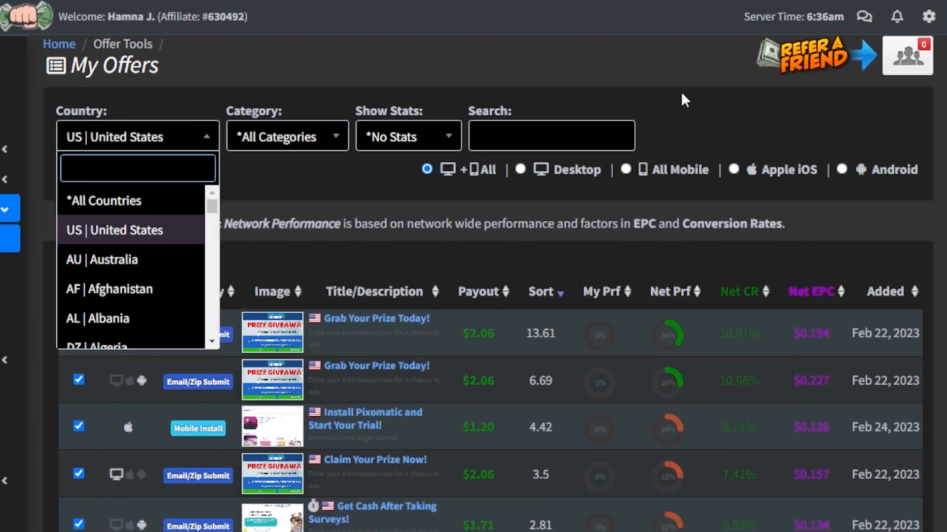
click(725, 105)
- Open the details of the "Act Now for a $750 PayPal Gift Card!" offer, check its payout and copy its link
scroll(917, 93, down, 5)
scroll(371, 348, down, 1)
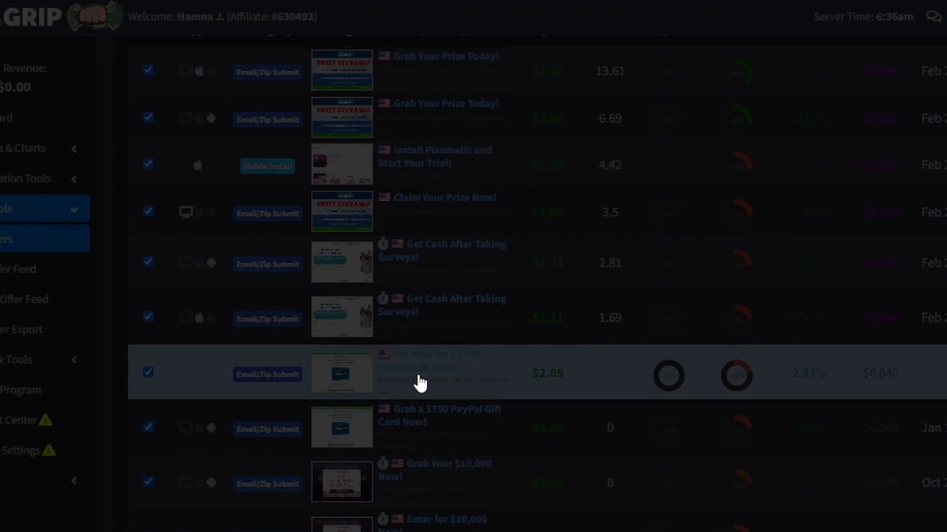
click(419, 383)
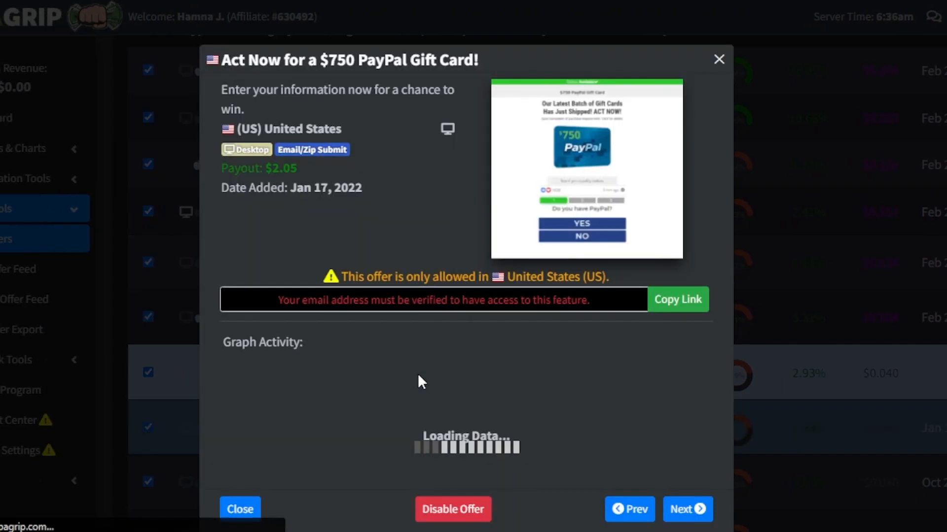
drag(265, 169, 287, 165)
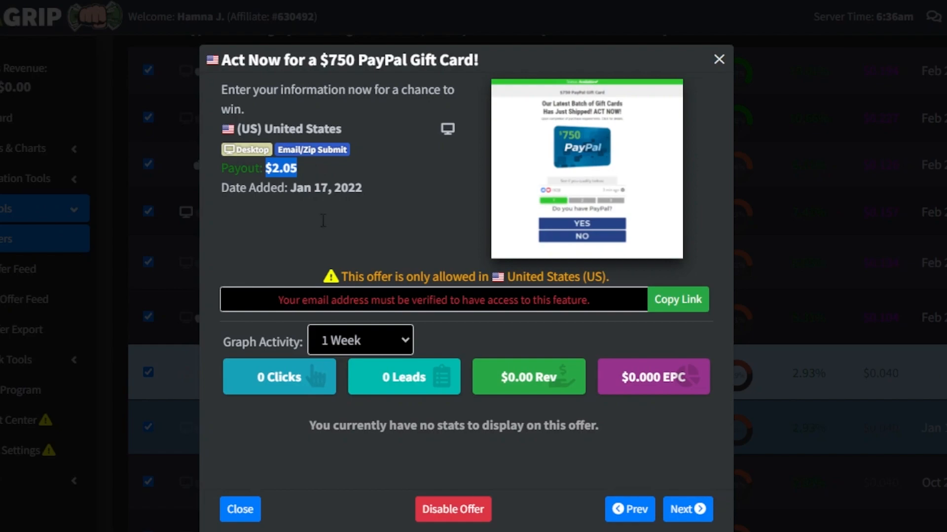
click(689, 291)
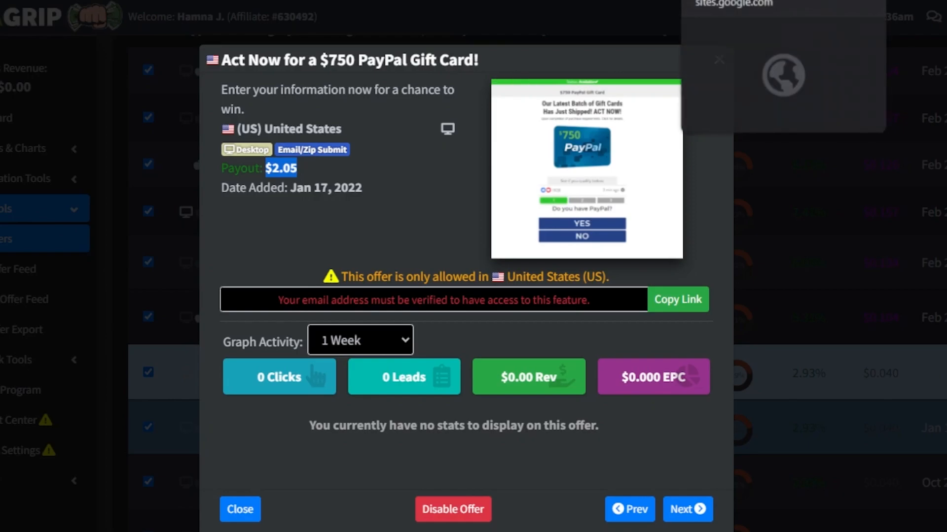
- Switch to Google Sites and create a new blank site, dismissing the suggestion to use a template
click(728, 0)
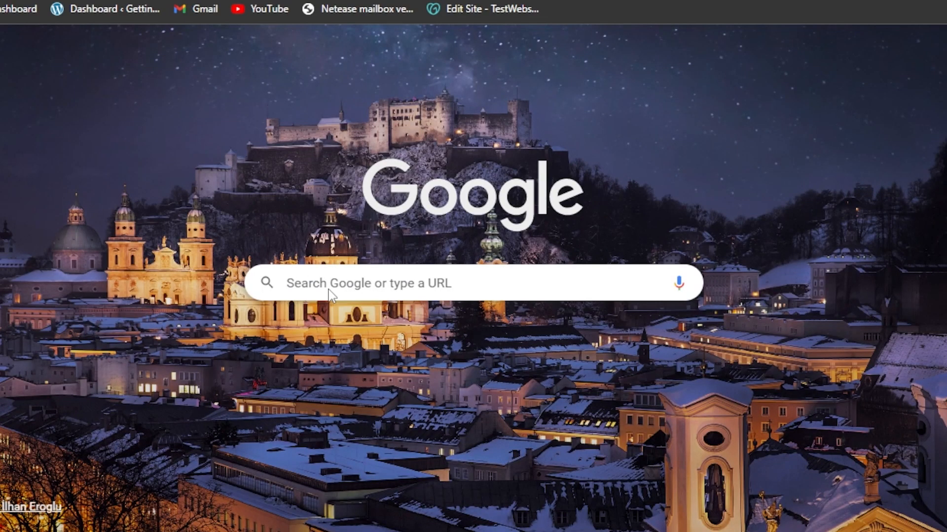
click(321, 282)
key(Down)
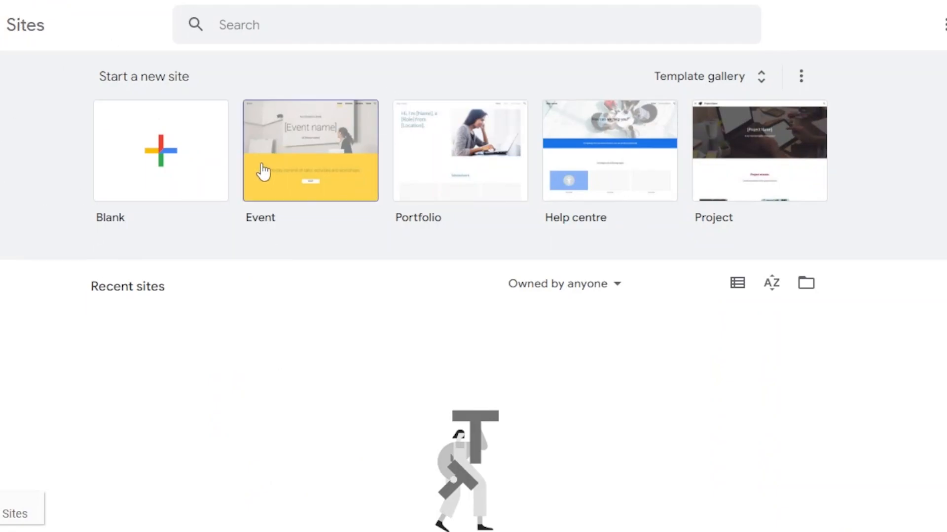
click(178, 149)
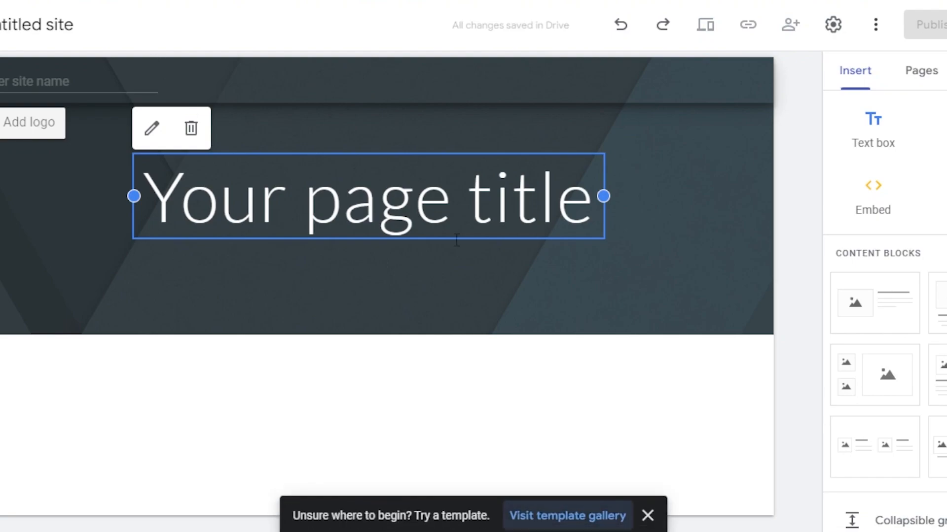
click(647, 516)
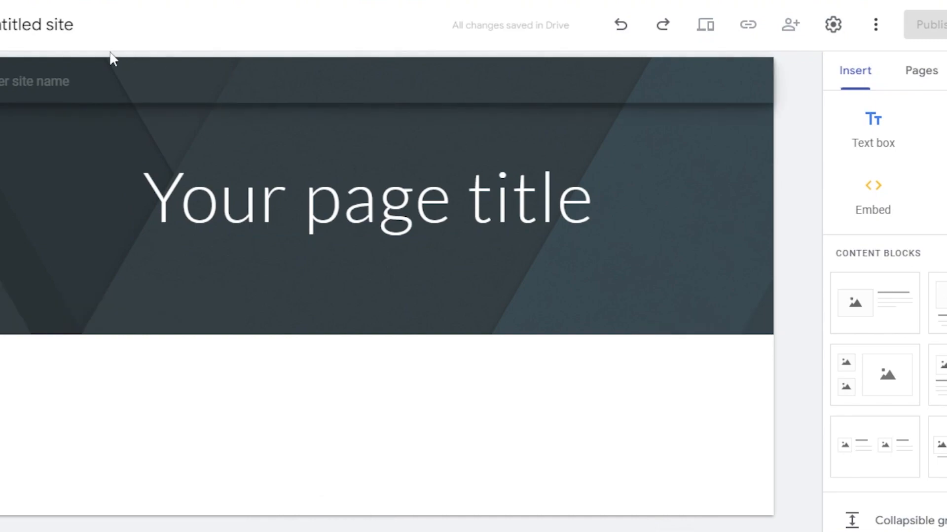
- Clear the untitled site's document name and check the gift card offer's title wording in CPAGrip before returning to Google Sites
click(55, 13)
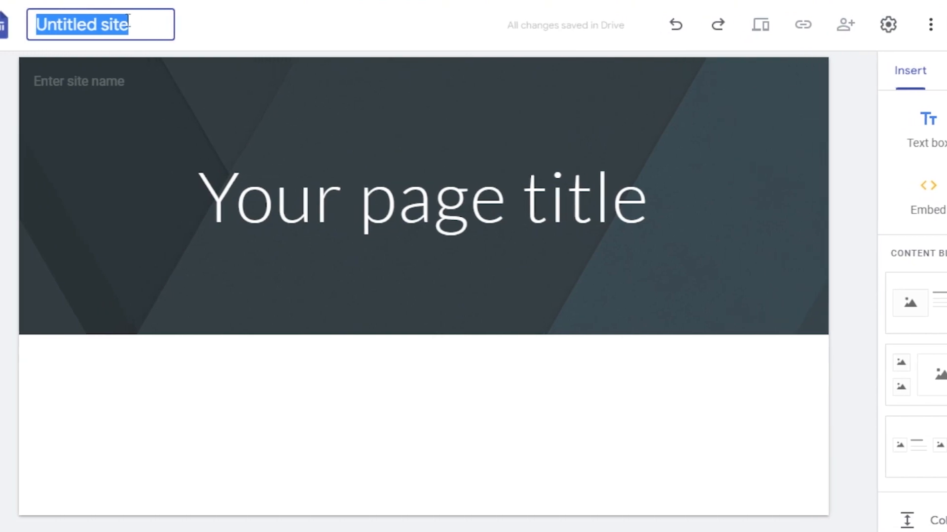
key(BackSpace)
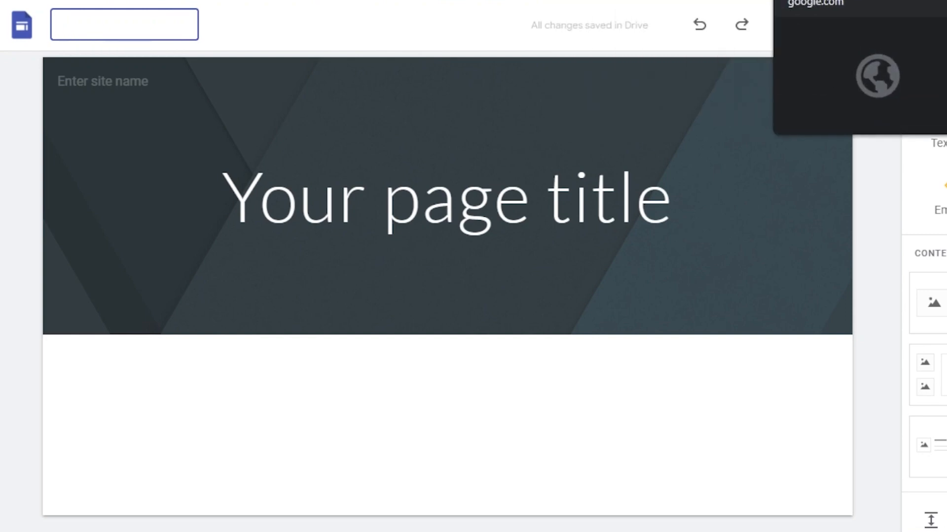
click(641, 1)
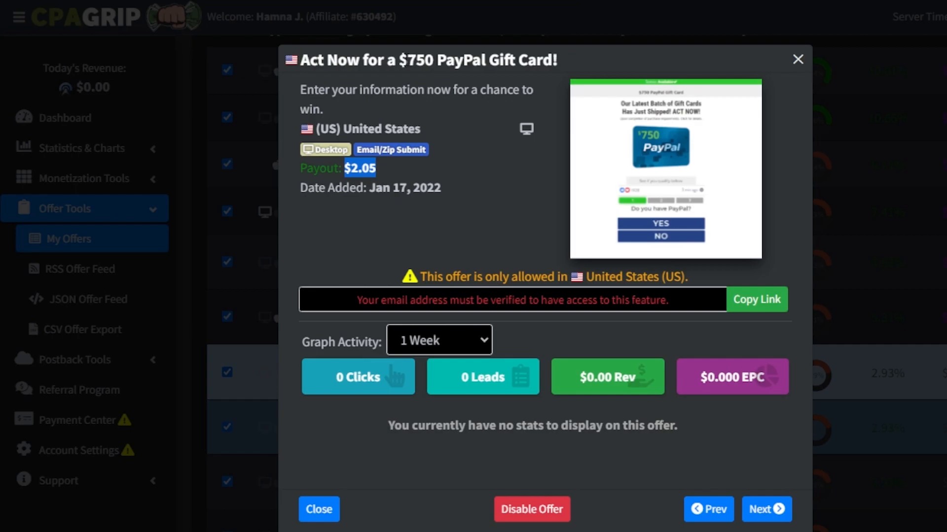
drag(399, 60, 589, 63)
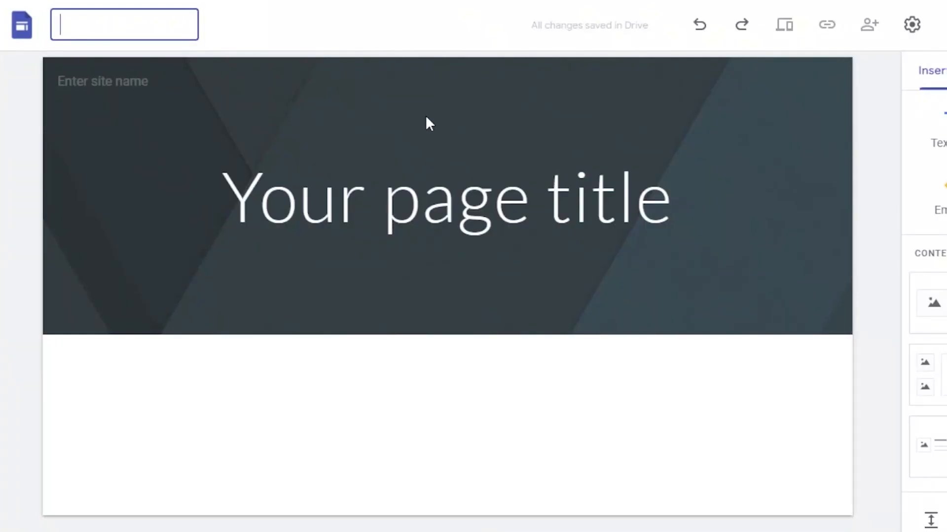
click(372, 211)
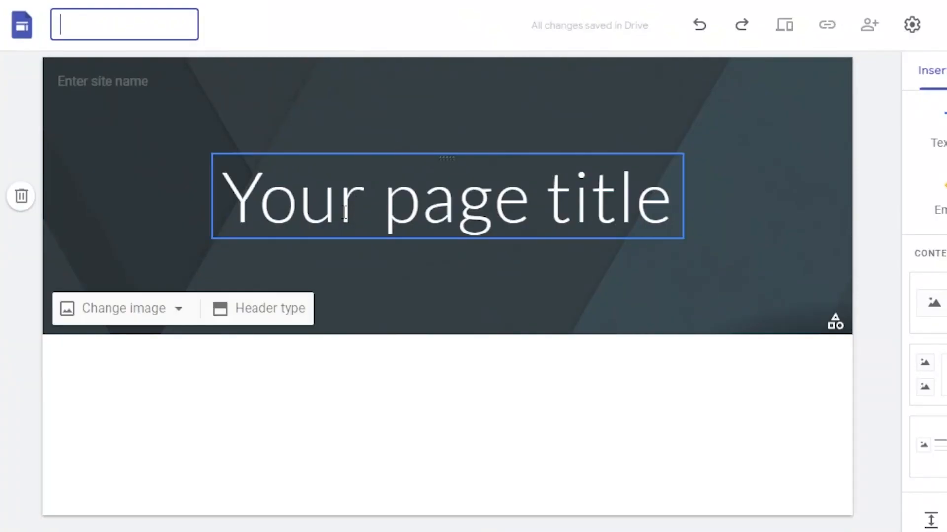
- Replace the placeholder page title in the header with "750$ PAYPAL GIFTCARD"
click(672, 214)
key(BackSpace)
key(BackSpace)
key(BackSpace)
key(BackSpace)
key(BackSpace)
key(BackSpace)
key(BackSpace)
key(BackSpace)
key(BackSpace)
key(BackSpace)
key(BackSpace)
key(BackSpace)
key(BackSpace)
key(BackSpace)
key(BackSpace)
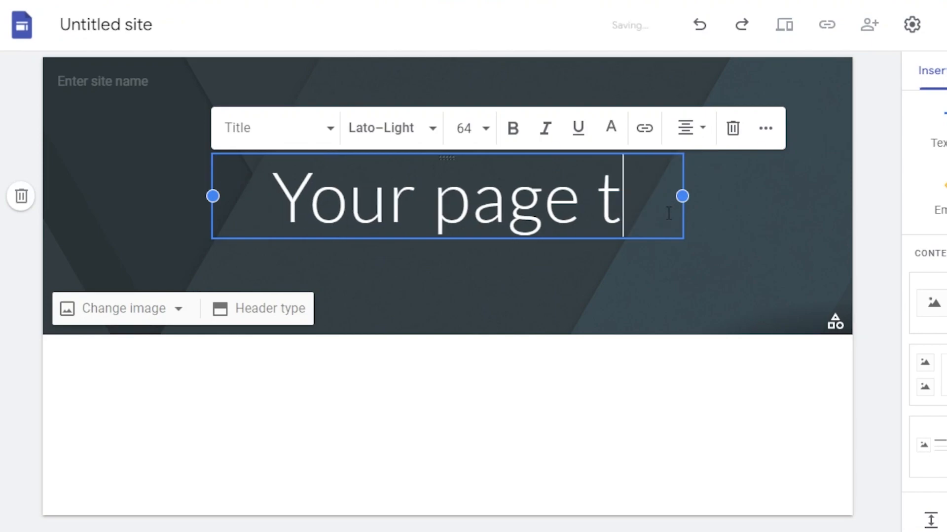
text(7)
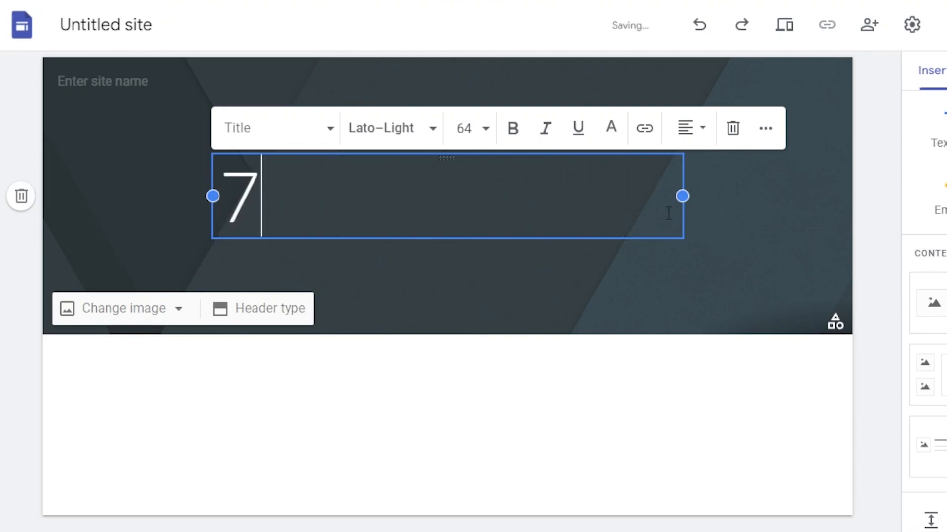
text(50$ PAYPAL GIFTCARD)
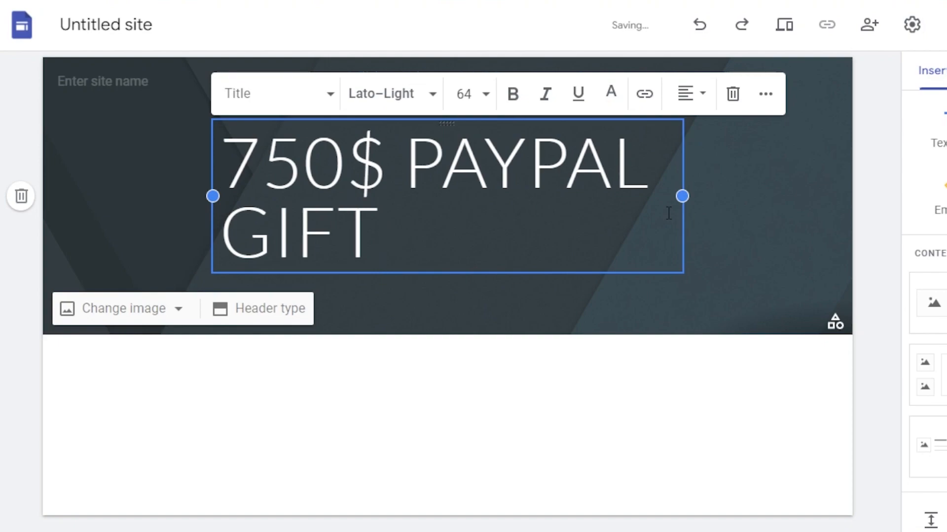
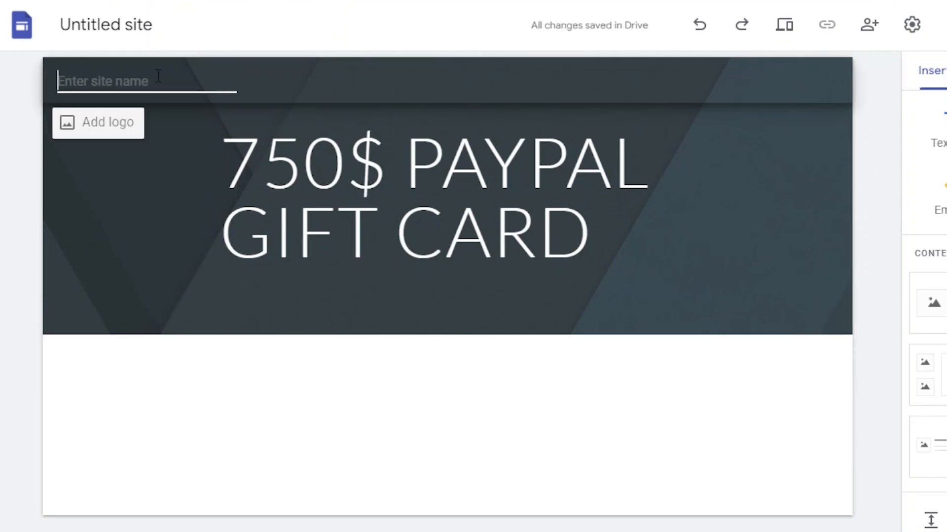
- Enter "750$ PAYPAL GIFT CARD" as the site name in the page header
text(750)
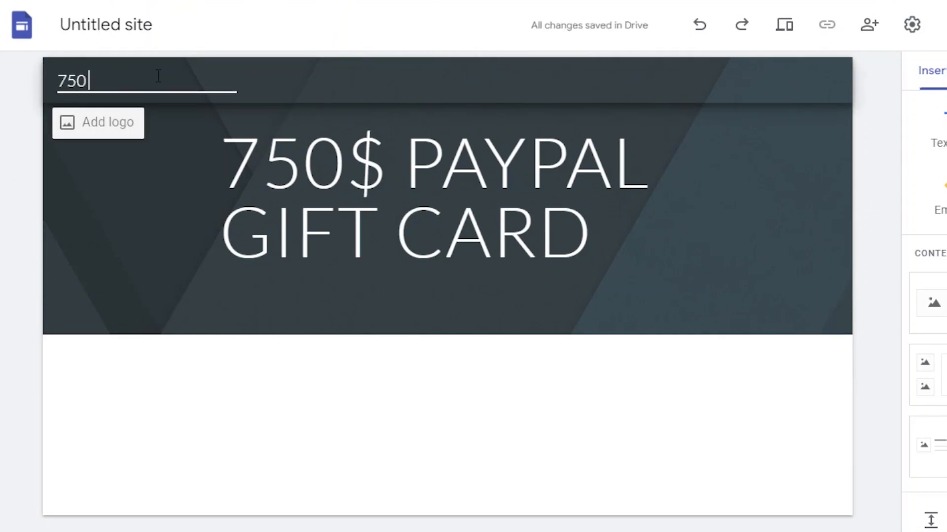
text($ PAYPAL GIFT CAR)
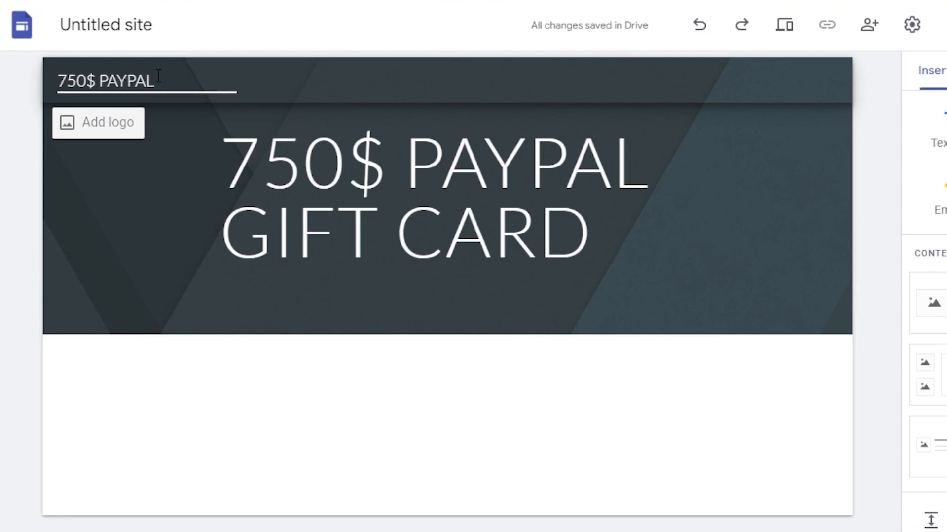
text(D)
click(257, 187)
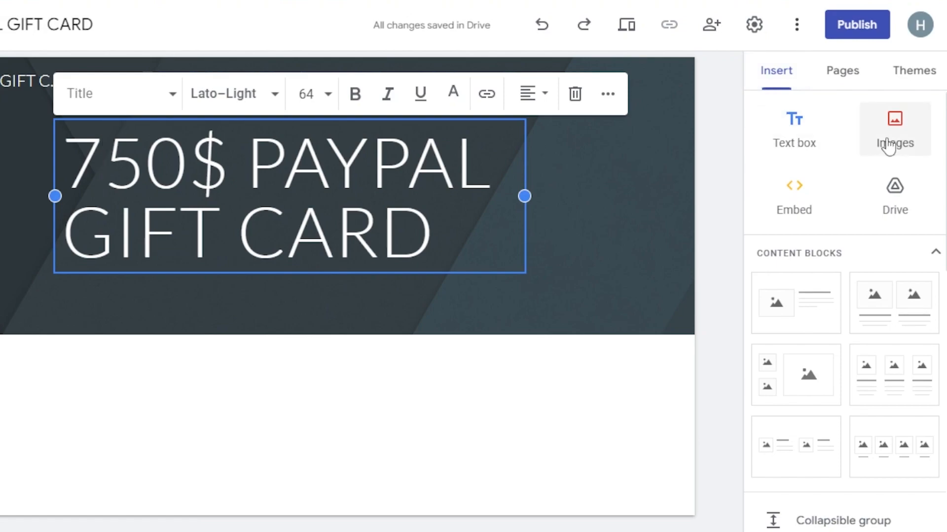
- Look through the insertable page components, the page list and the available themes for the site
scroll(845, 310, down, 2)
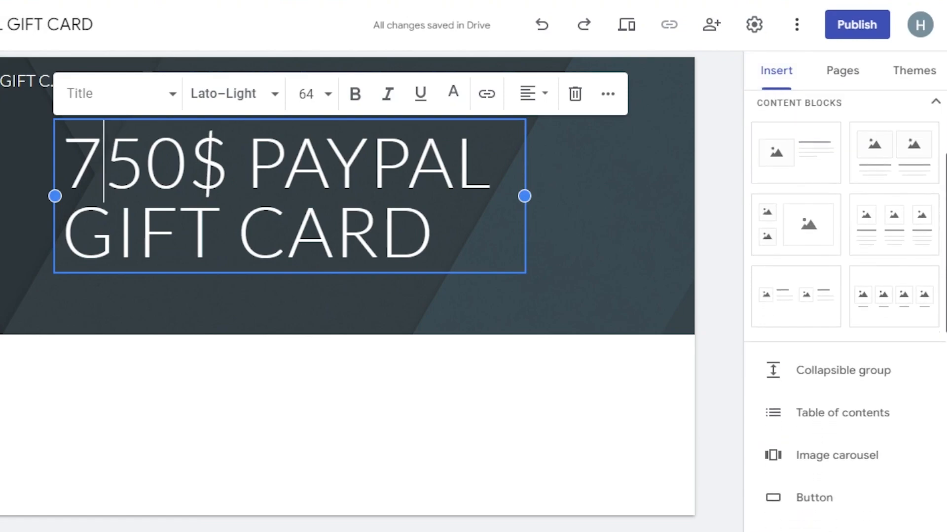
click(814, 498)
scroll(819, 345, down, 5)
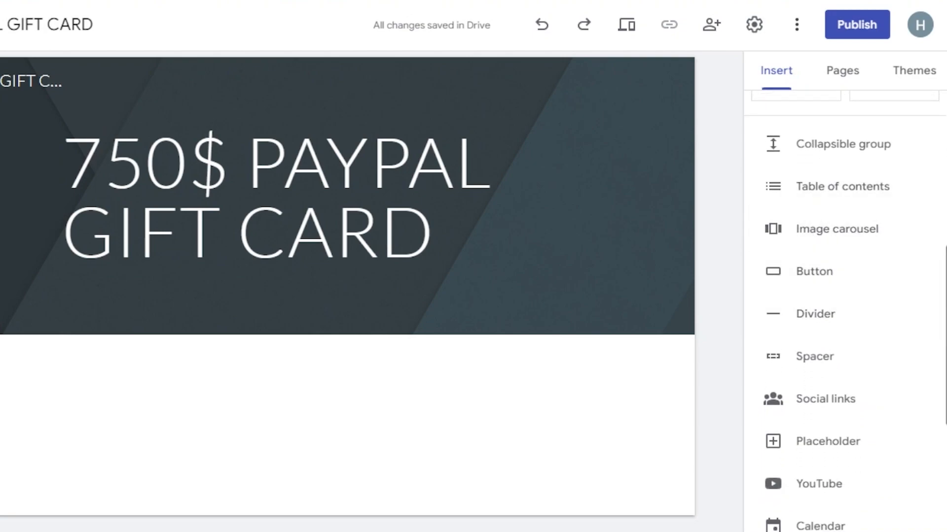
scroll(941, 380, down, 2)
scroll(845, 311, down, 2)
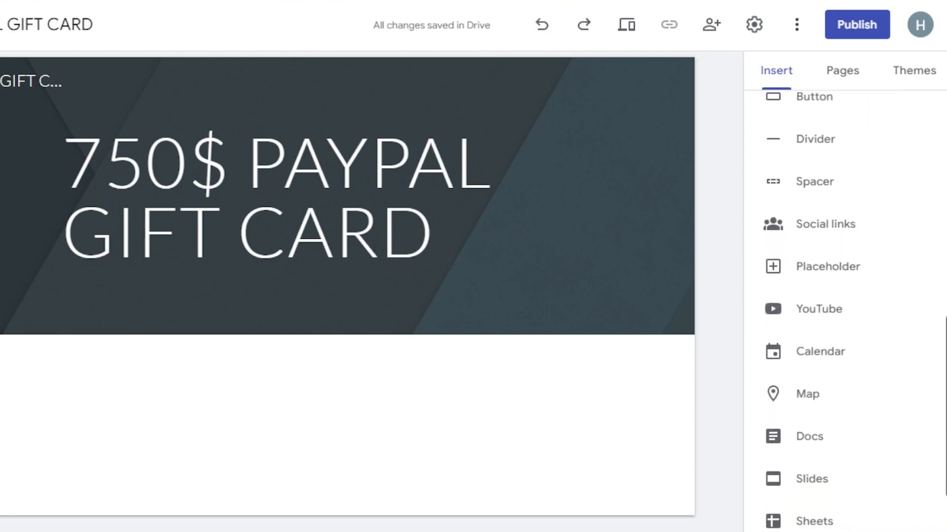
scroll(845, 311, down, 2)
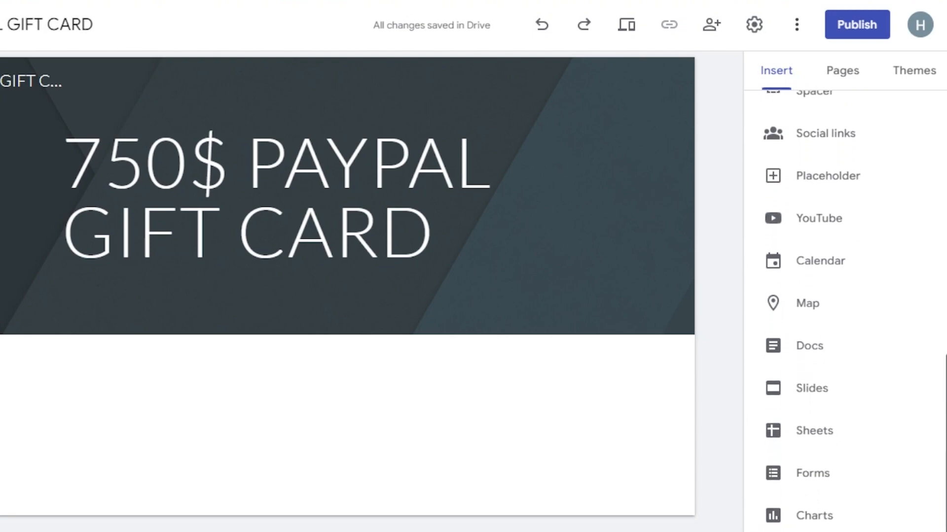
click(846, 74)
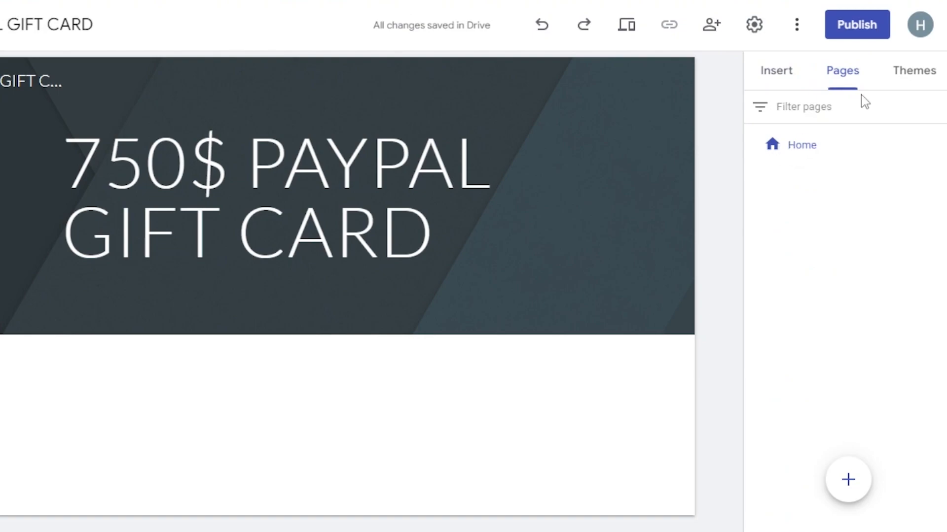
click(913, 76)
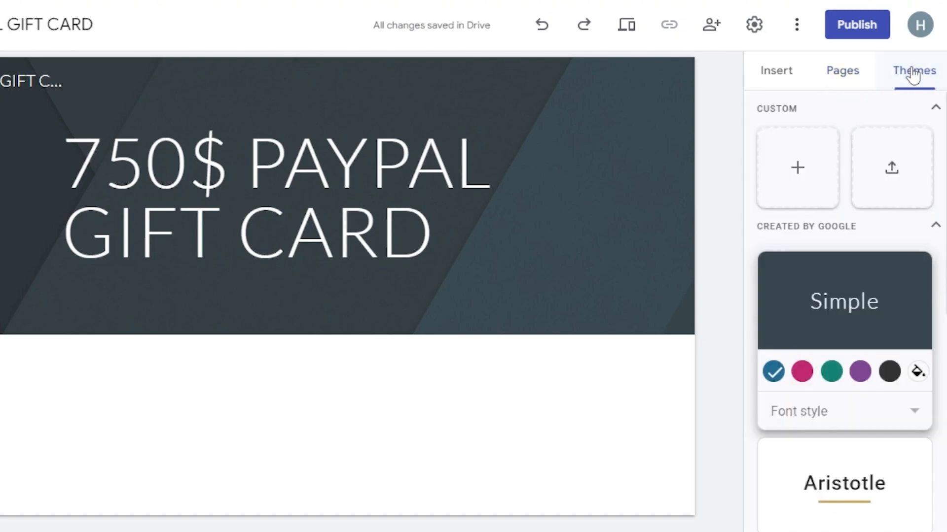
scroll(790, 195, down, 5)
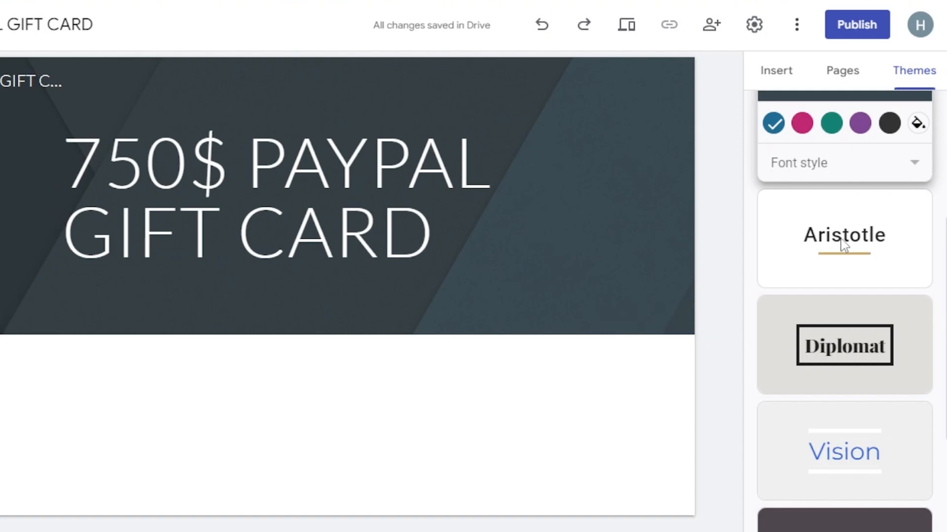
scroll(801, 355, down, 4)
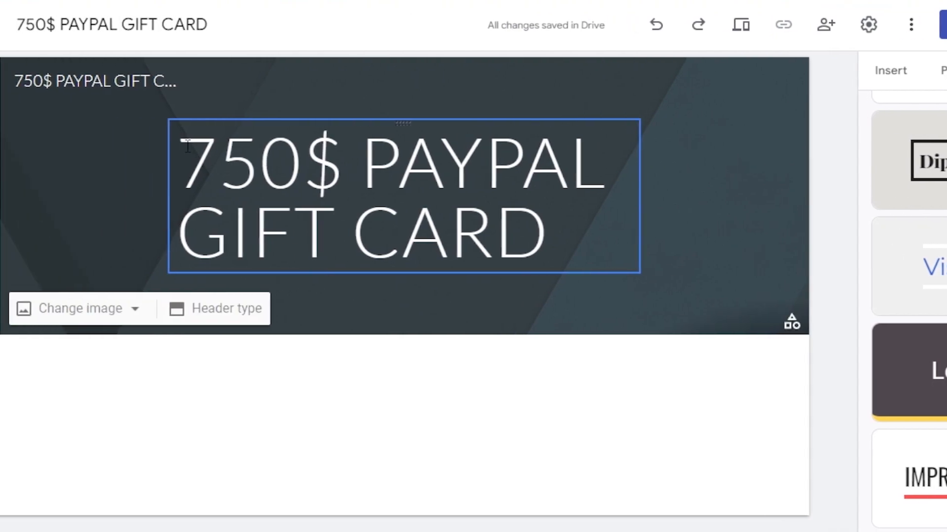
- Try the Title only header type and return the header to Banner
click(150, 144)
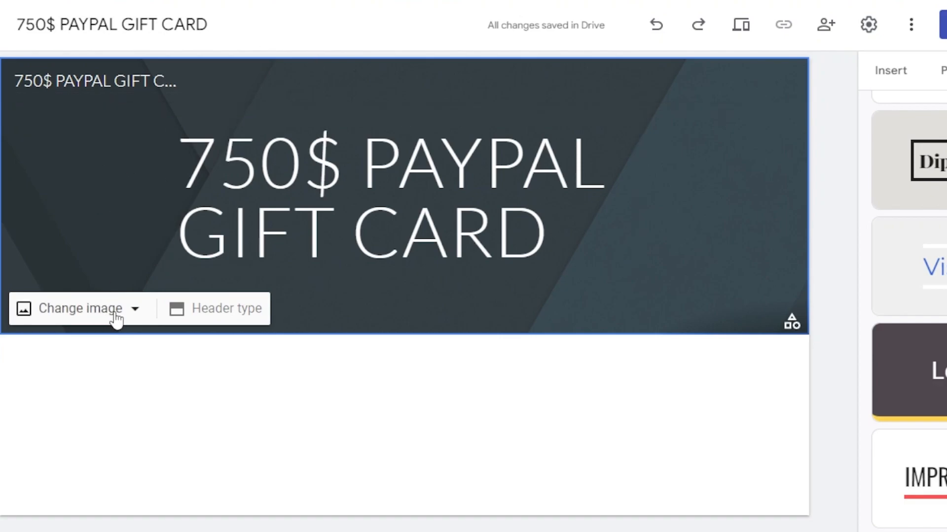
click(133, 322)
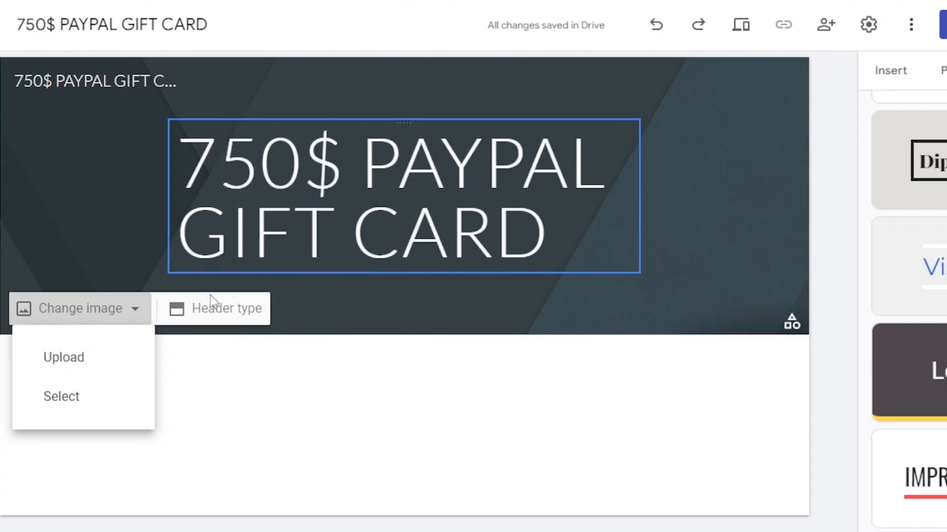
click(219, 320)
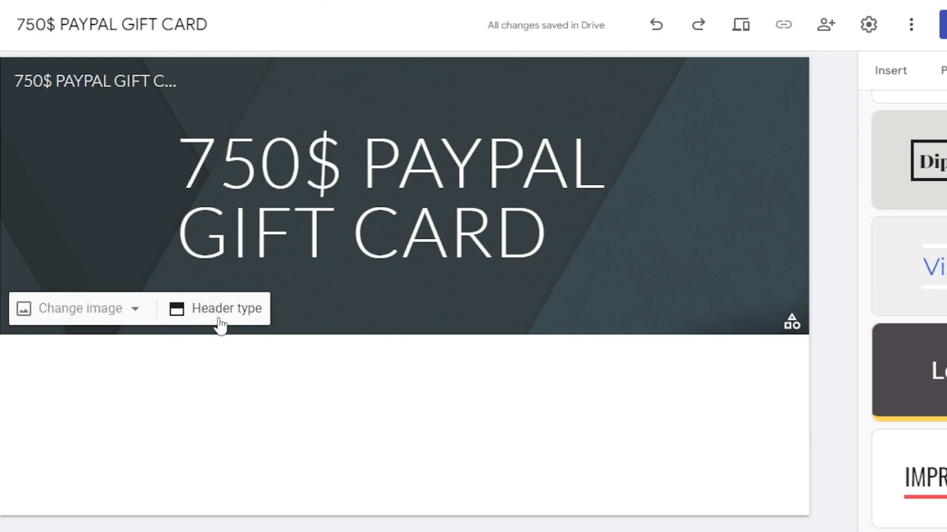
click(220, 324)
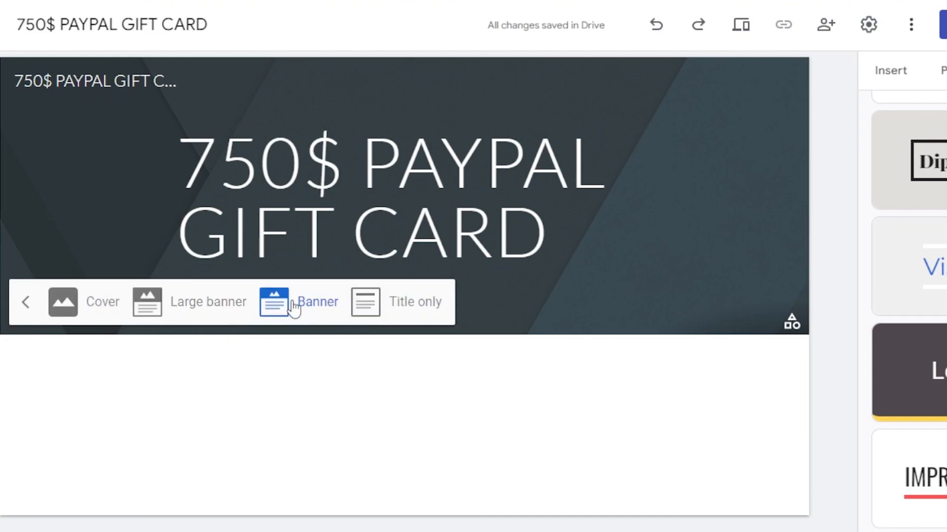
click(368, 311)
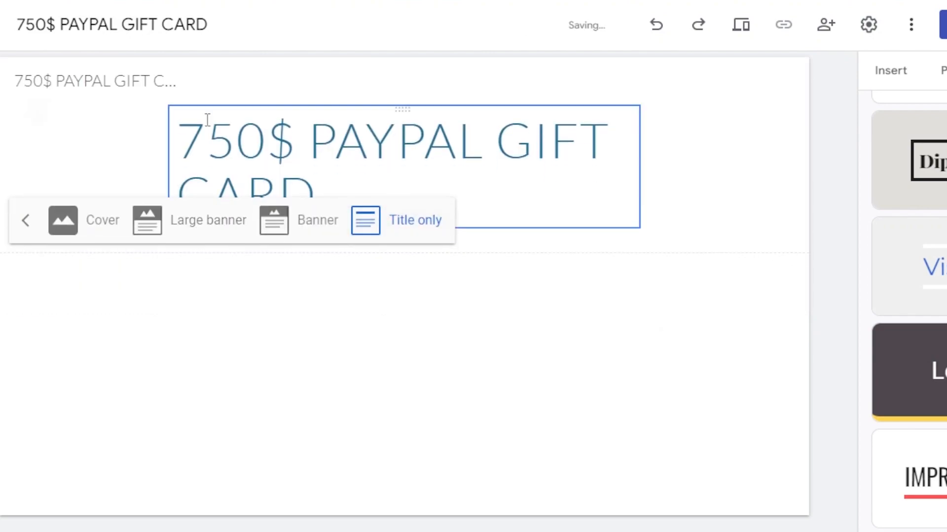
click(275, 222)
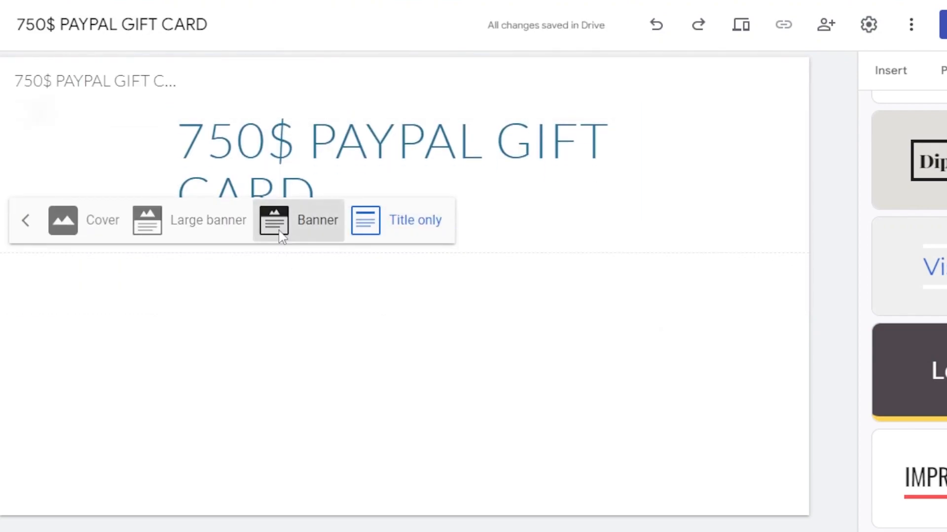
click(281, 348)
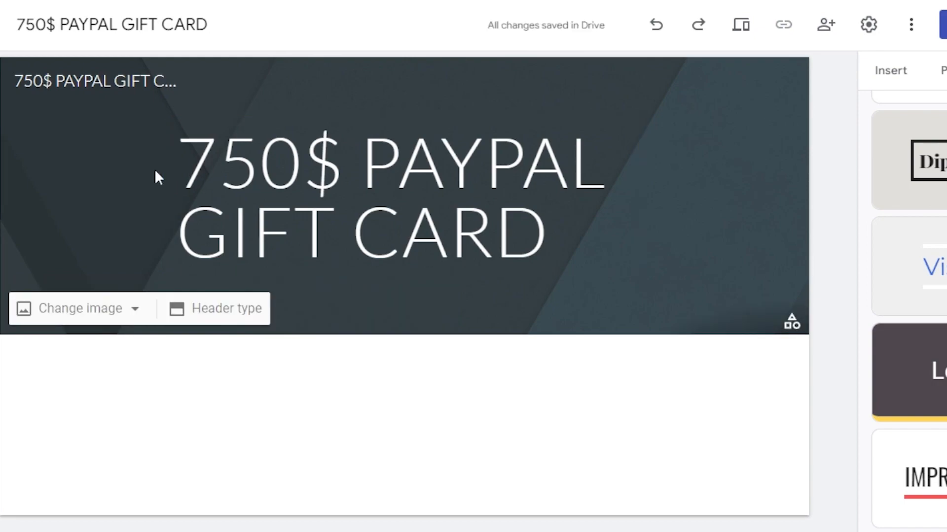
- Replace the header background with the blue chevron image 49_chevron_blue.jpg from the gallery
click(136, 310)
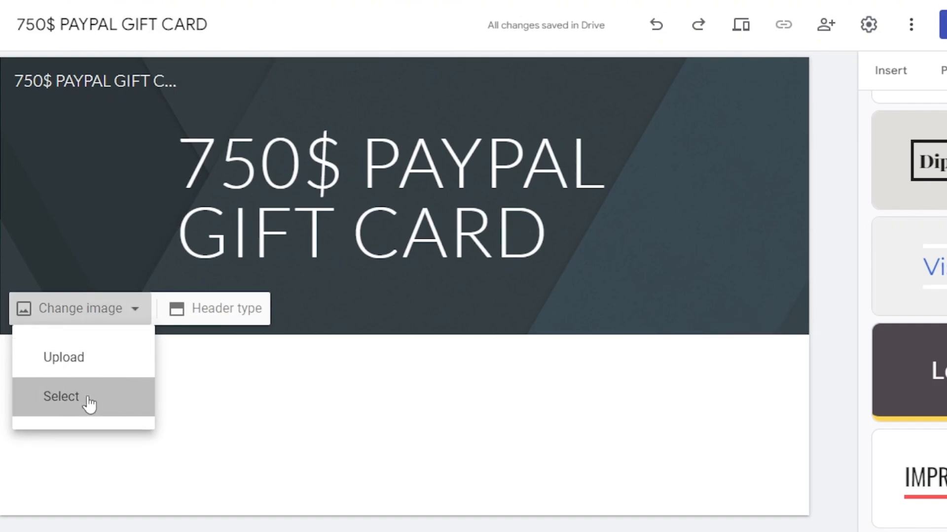
click(89, 402)
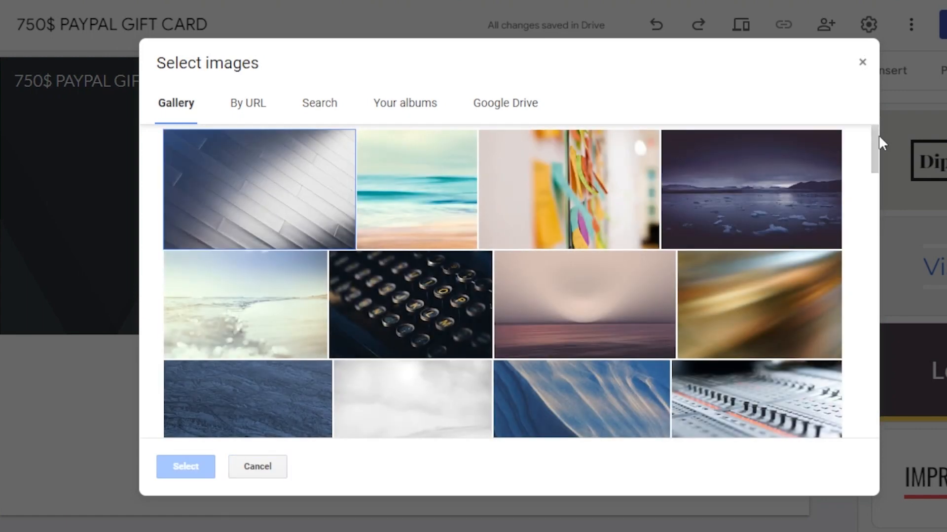
drag(875, 147, 870, 259)
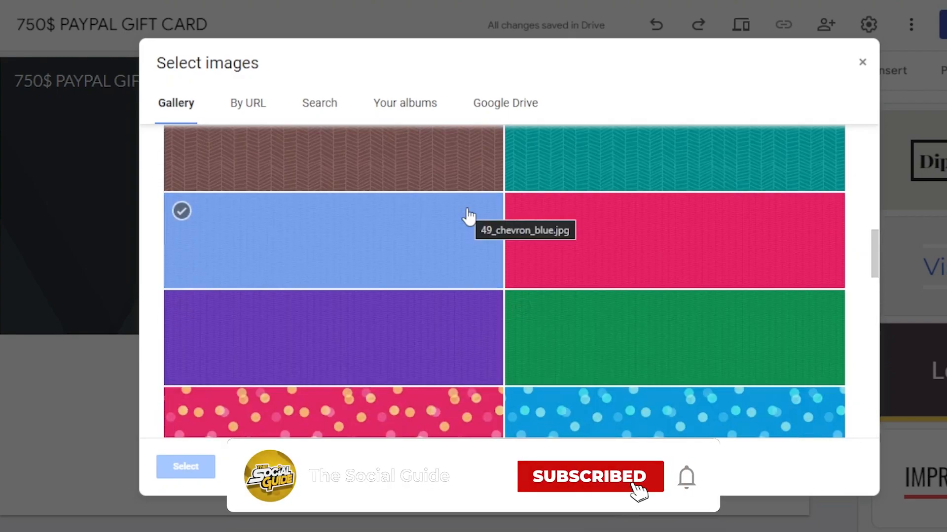
click(346, 227)
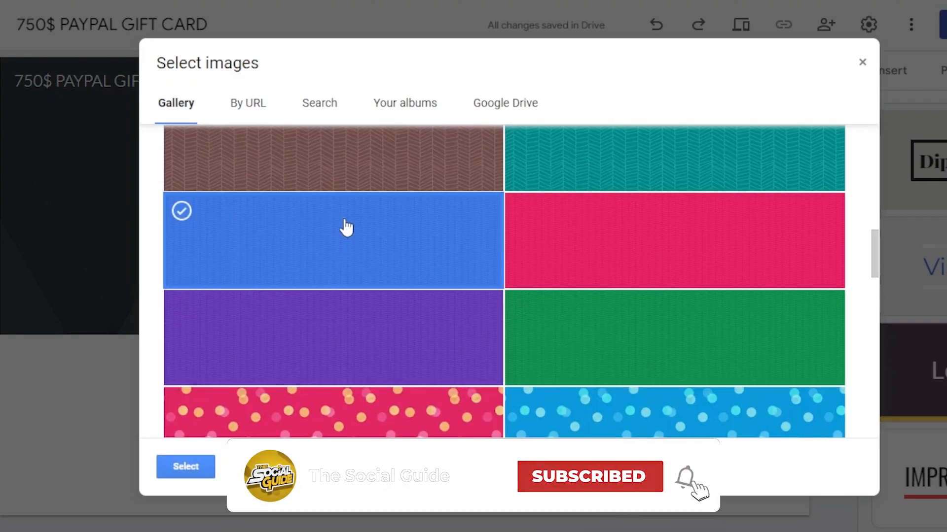
click(186, 468)
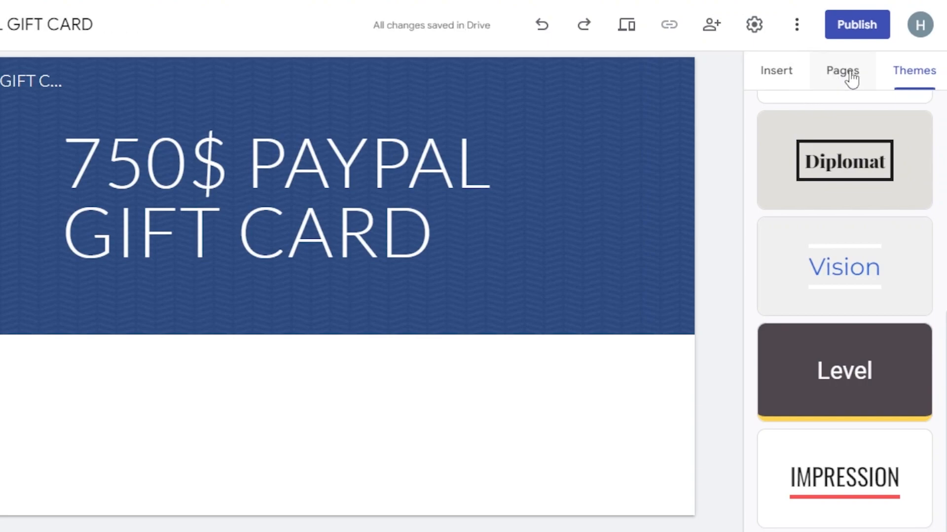
- Insert the content block with one image beside a heading and text below the header
click(787, 71)
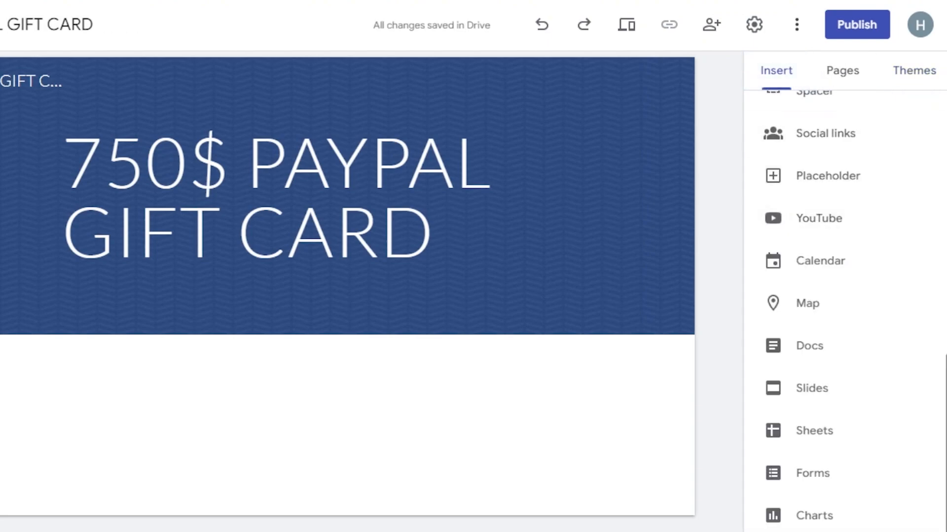
scroll(818, 219, up, 10)
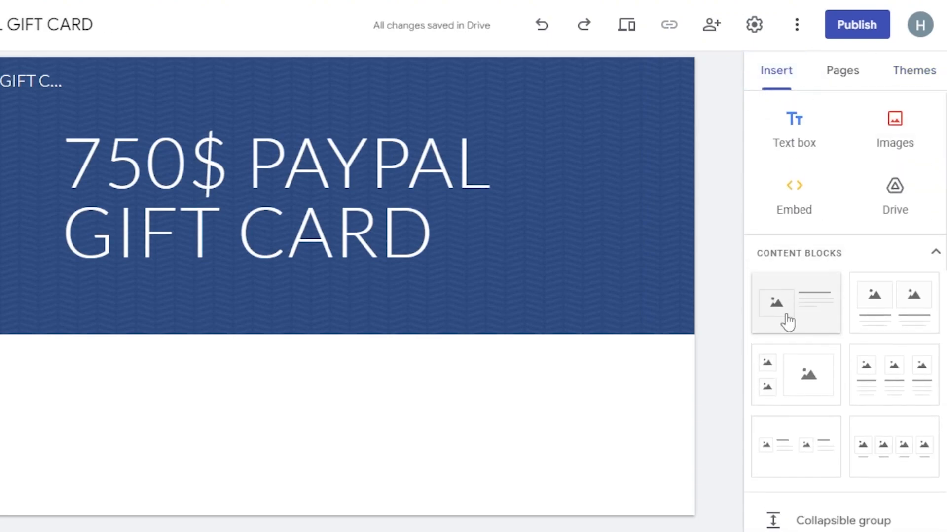
drag(788, 322, 290, 431)
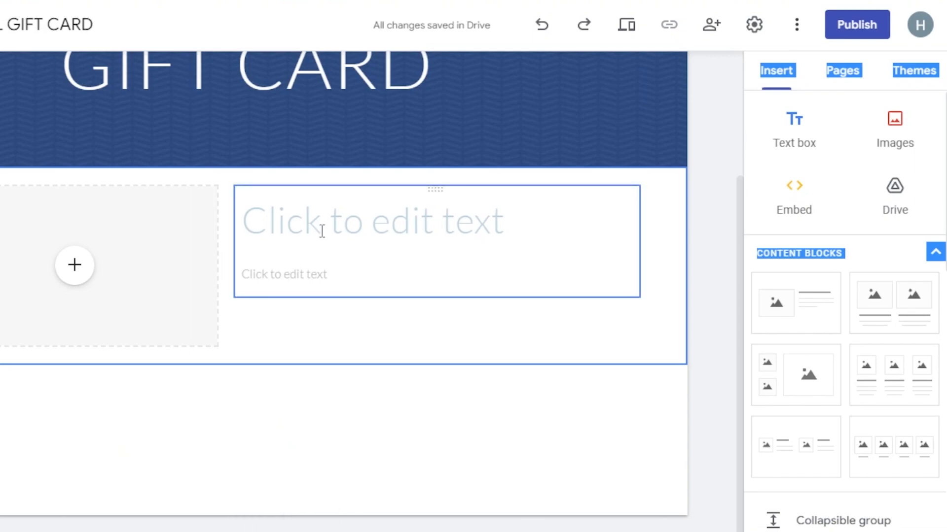
- Select the new block's heading placeholder, switch to CPAGrip and copy the full offer title "Act Now for a $750 PayPal Gift Card!"
click(341, 214)
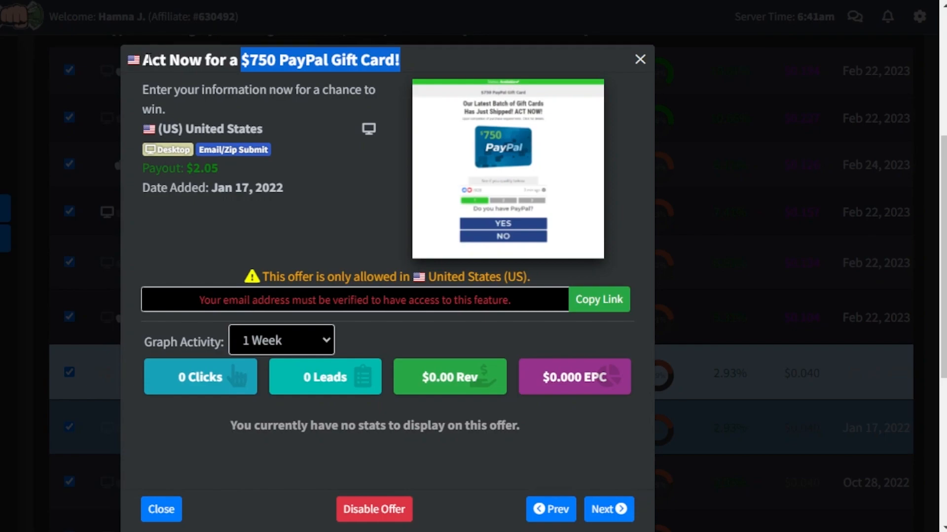
drag(144, 60, 410, 55)
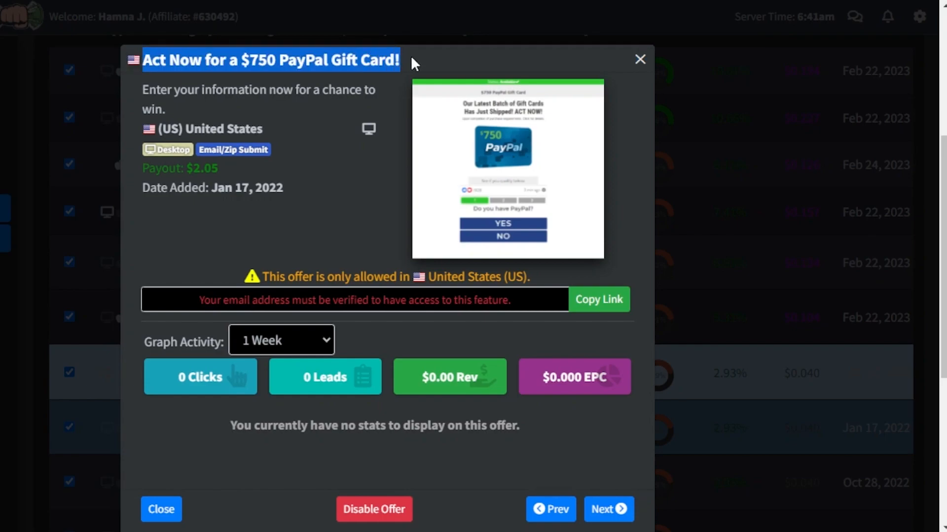
right_click(377, 55)
click(415, 72)
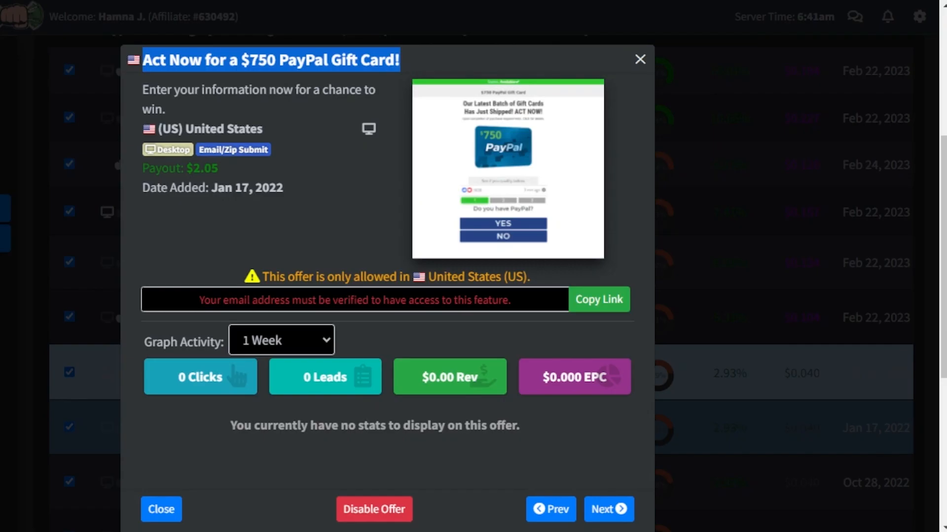
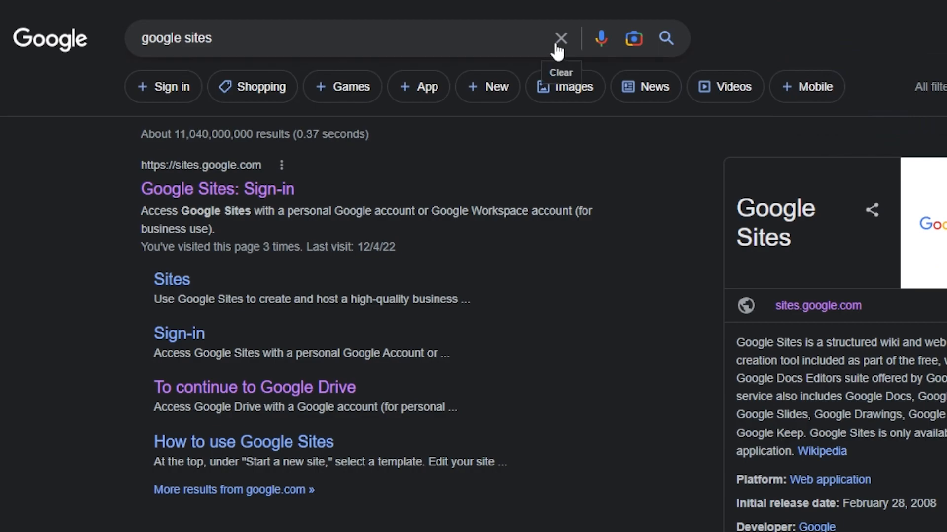
- Replace the Google search query with "PAYPAL 750 $ GIFT CARD" and show the image results
click(559, 50)
text(P)
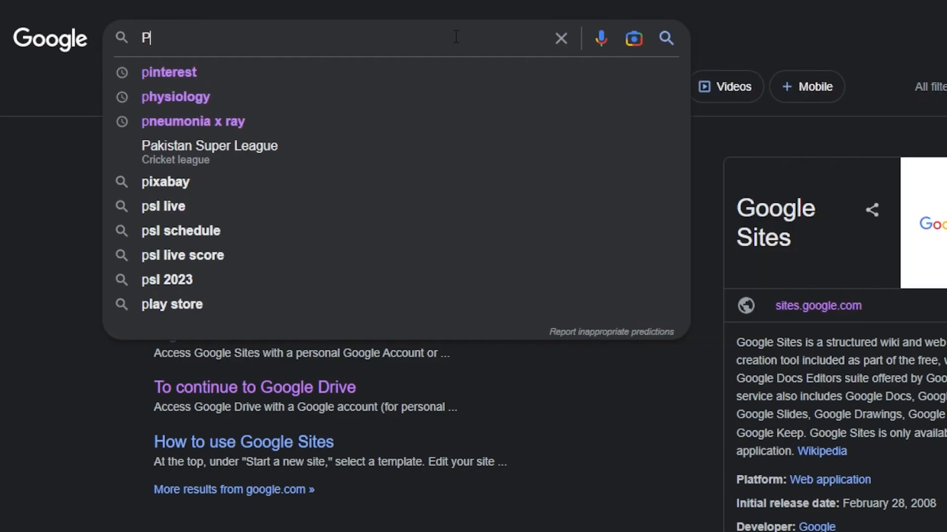
text(AYPAL 74)
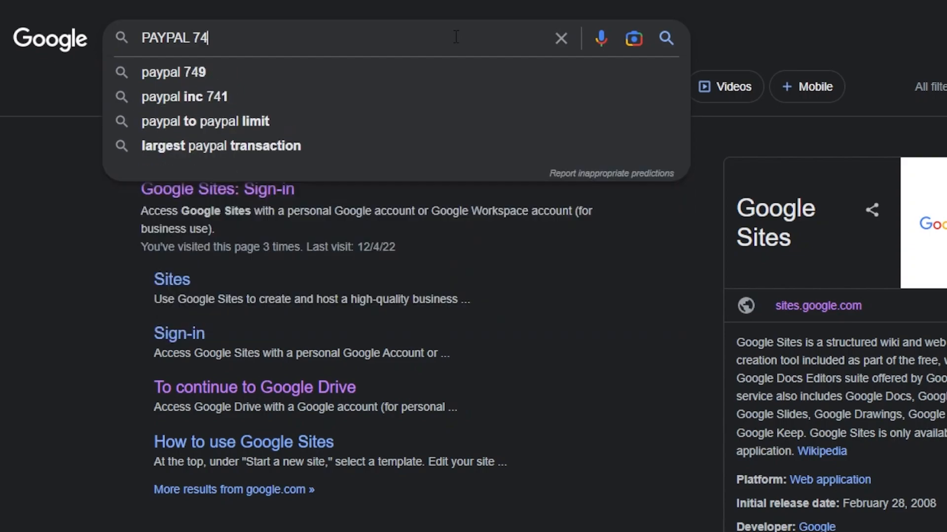
key(BackSpace)
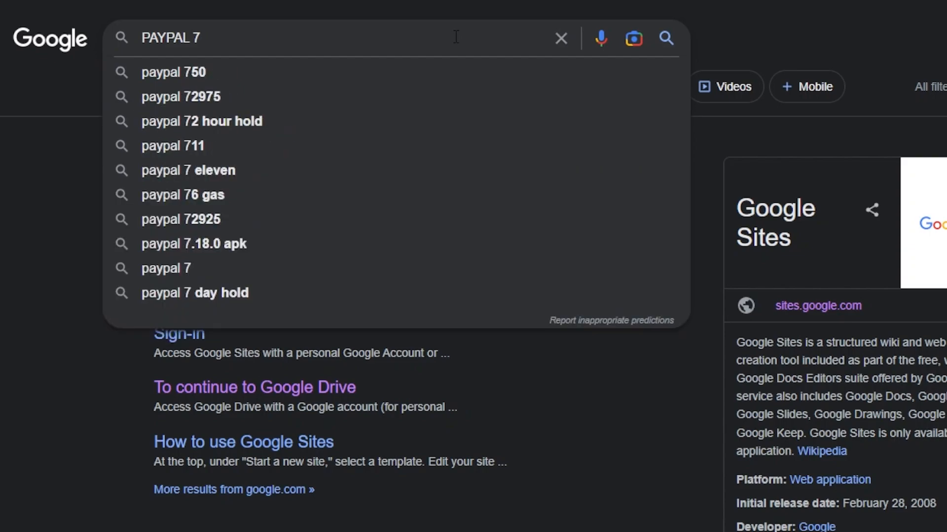
text(50)
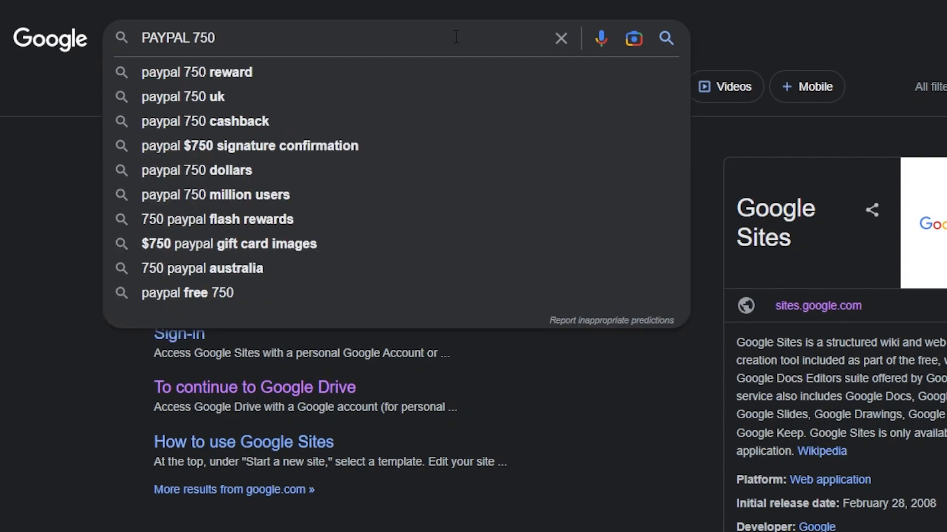
text( $)
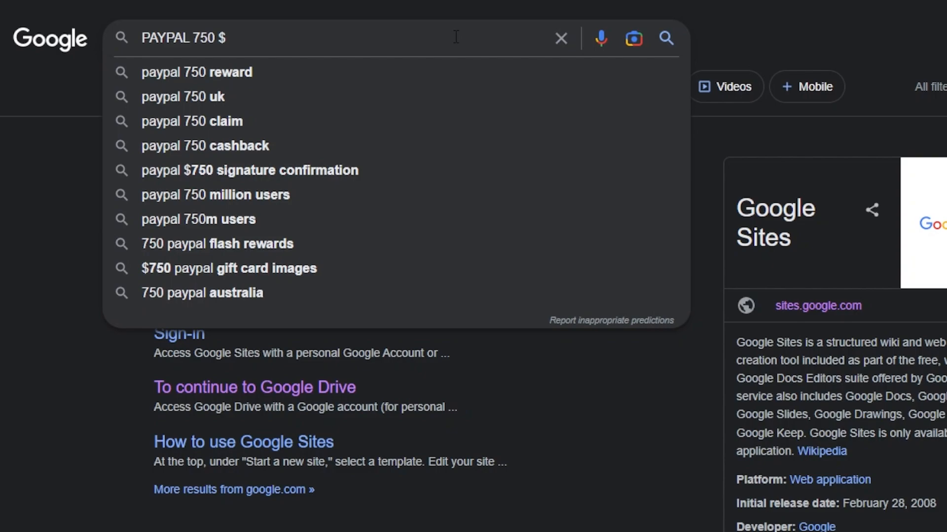
text( GIFT CARD)
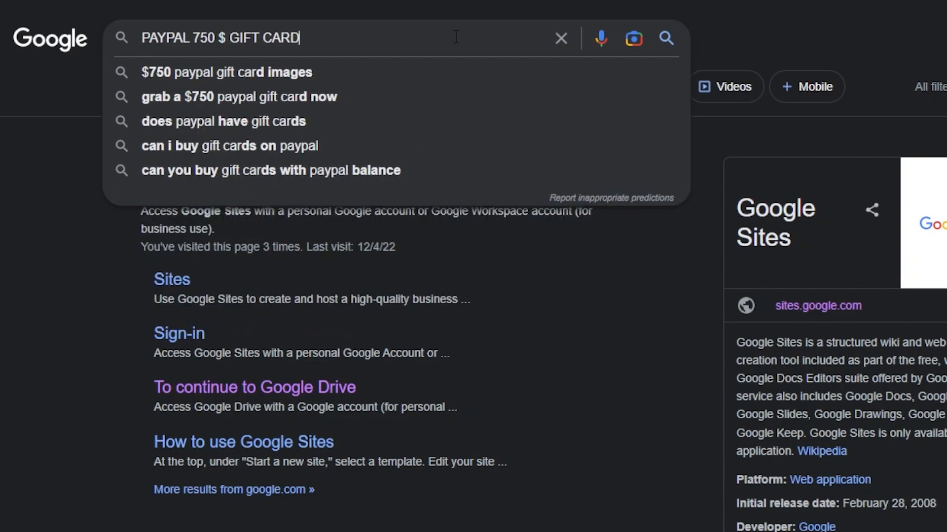
key(Return)
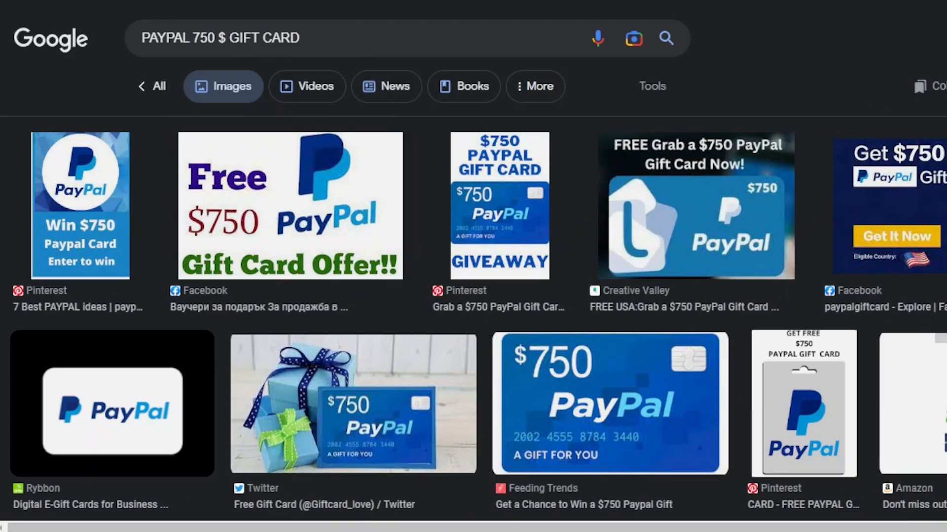
- Find the CakeResume "750$ PayPal Gift card Rewards" picture among the image results and save it to the computer
scroll(484, 371, down, 8)
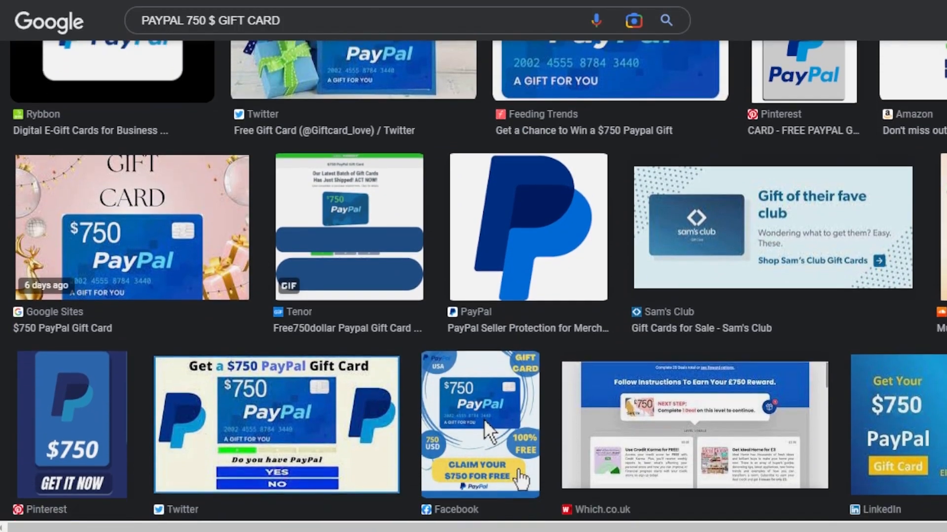
scroll(473, 281, down, 8)
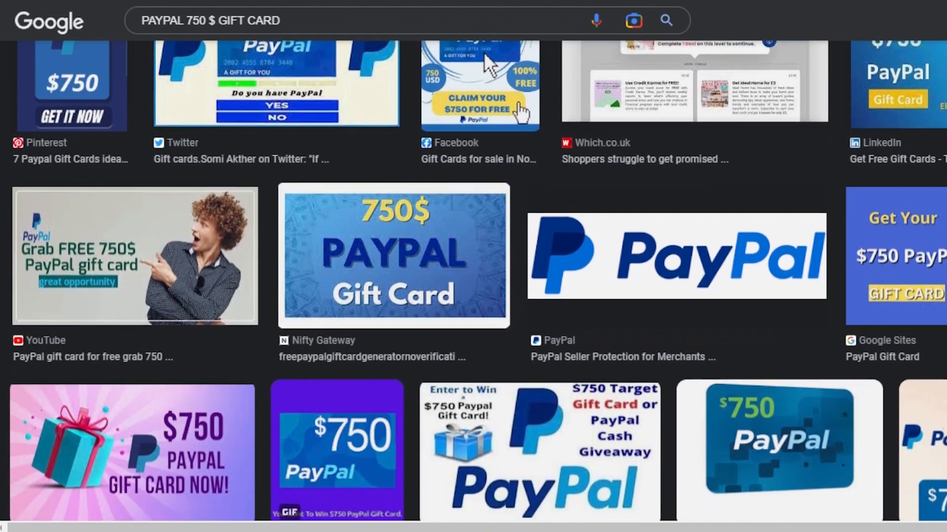
scroll(473, 281, down, 1)
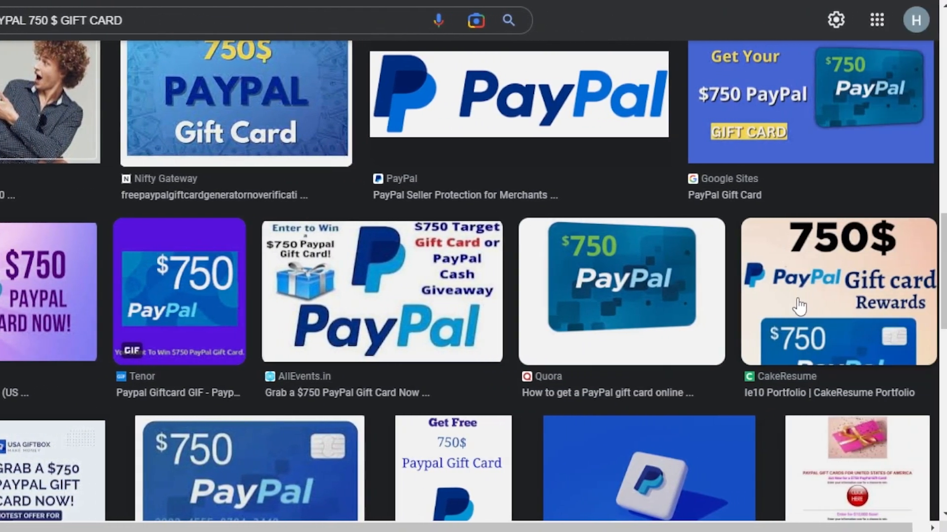
click(828, 309)
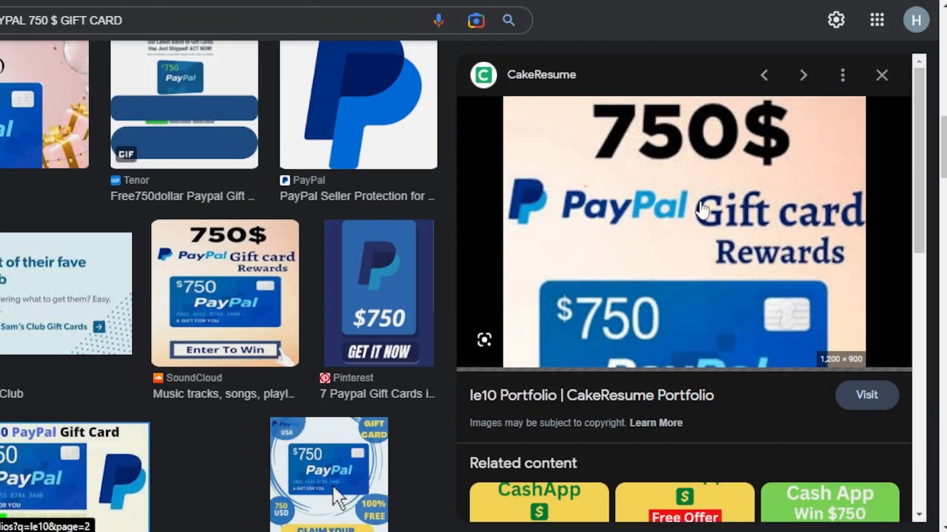
right_click(703, 210)
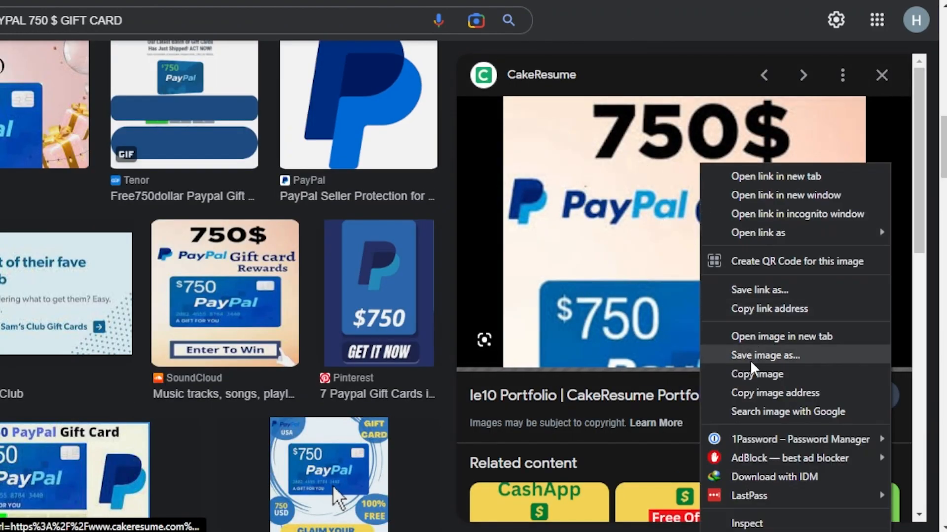
click(774, 367)
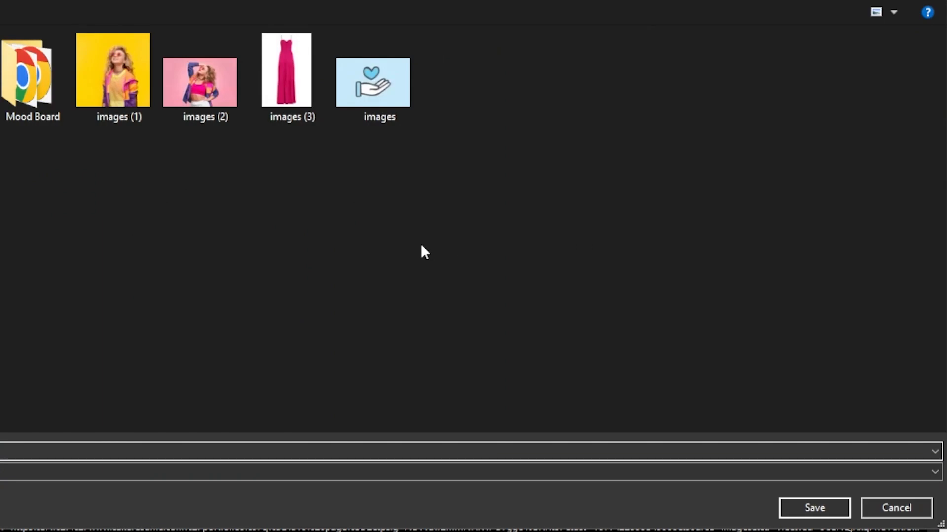
click(821, 507)
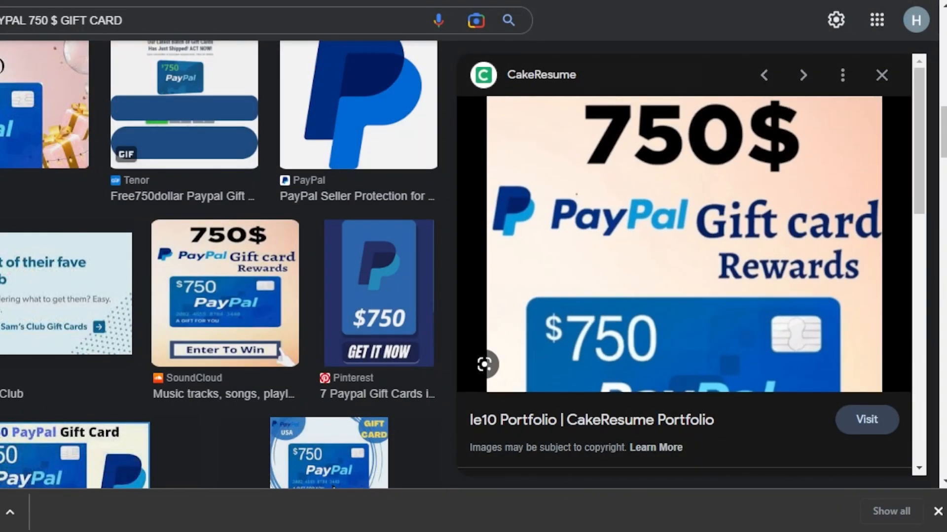
- Check the content block on the Google Sites page, return to the image results and close the CakeResume picture's preview
click(562, 1)
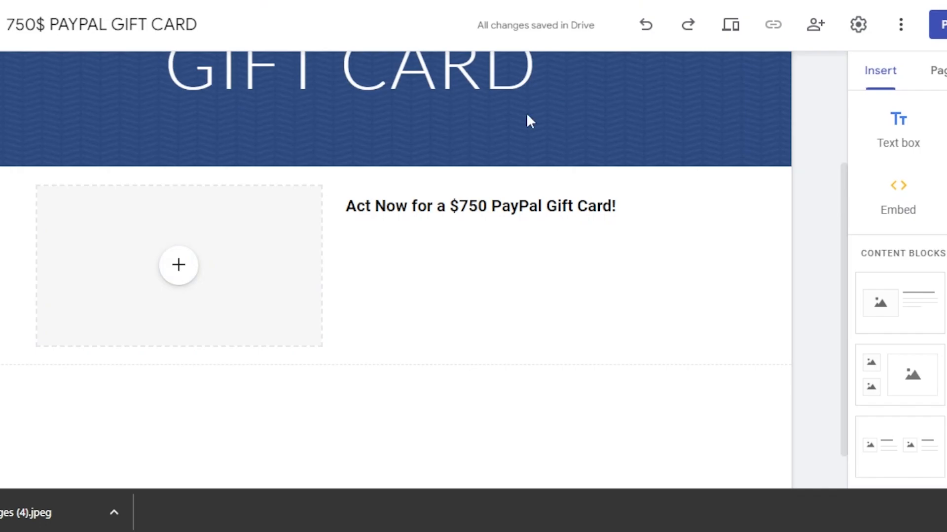
click(616, 1)
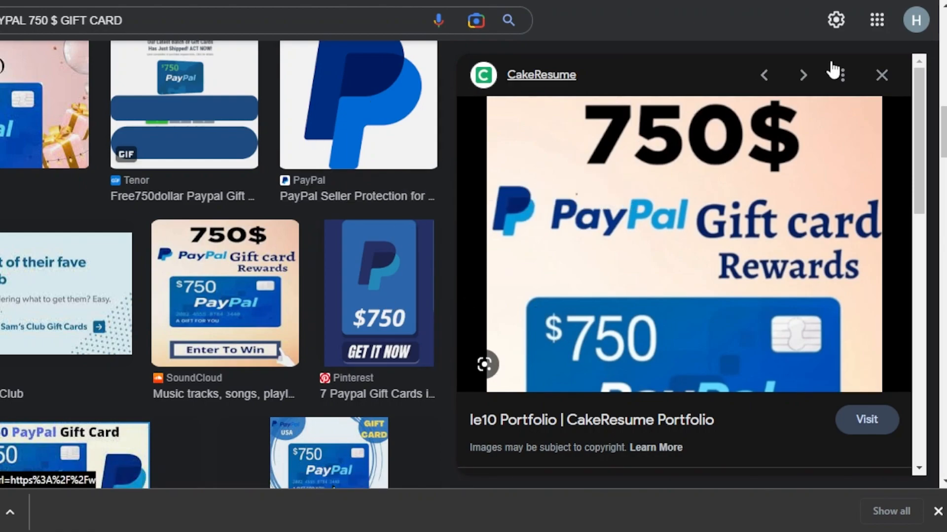
click(881, 76)
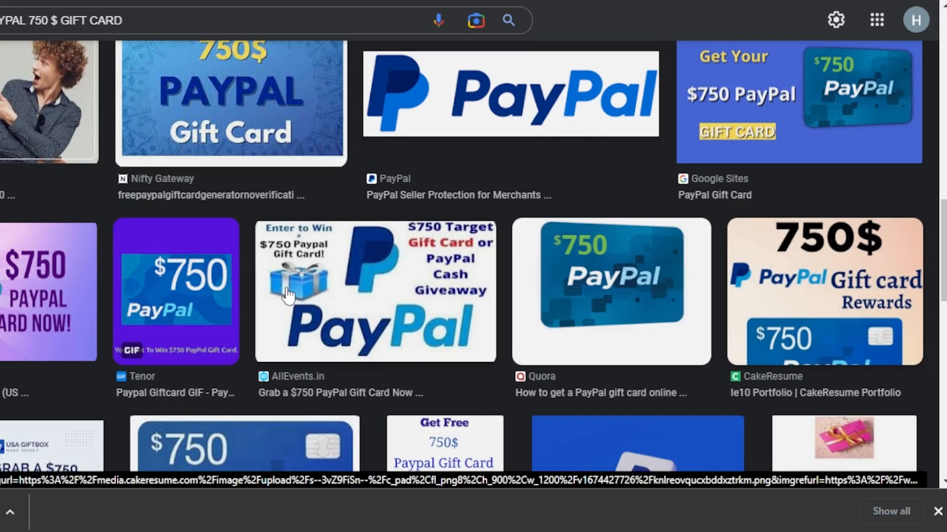
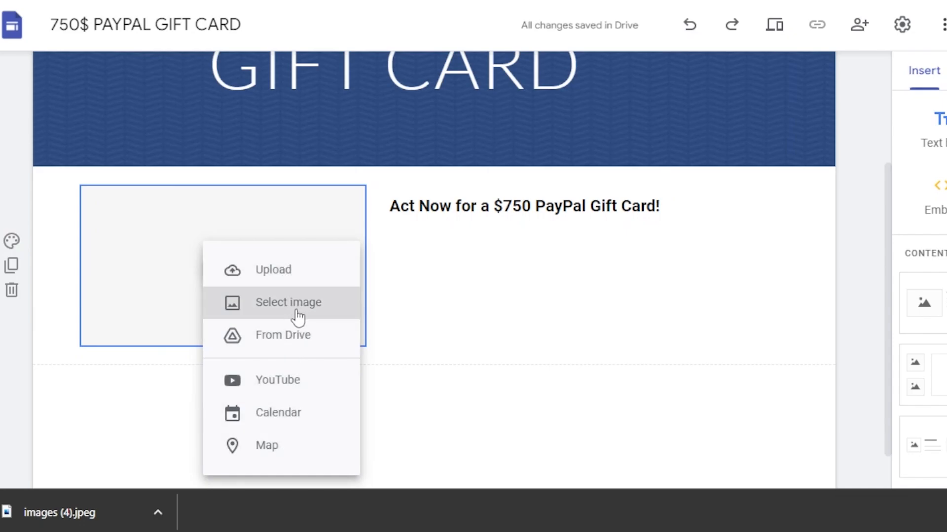
click(299, 312)
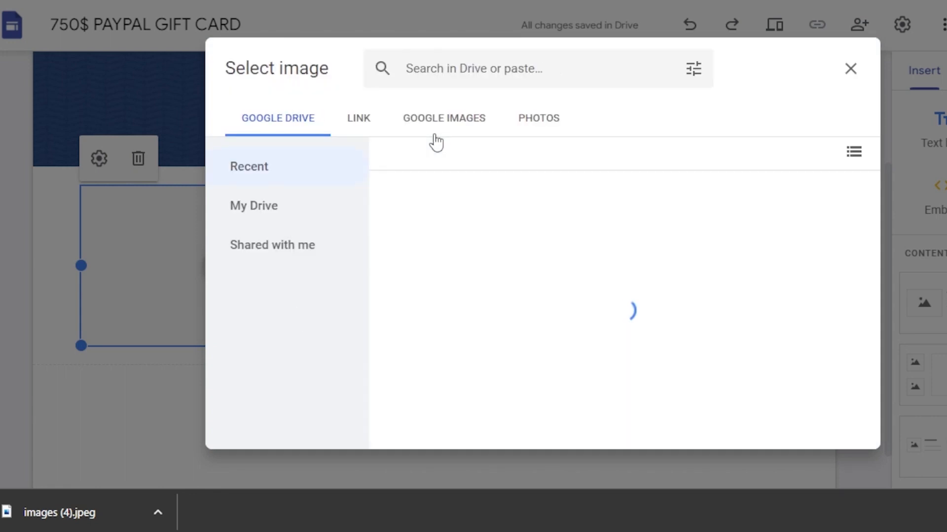
click(434, 134)
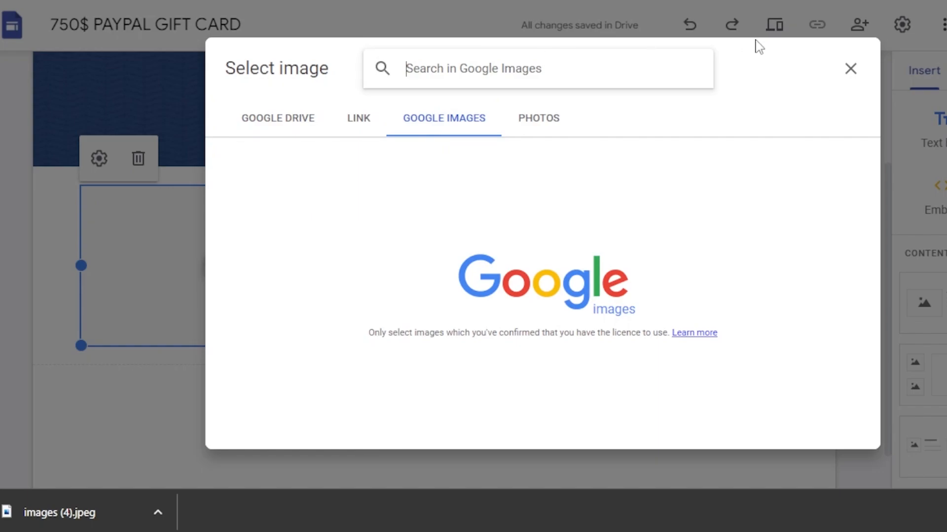
click(852, 70)
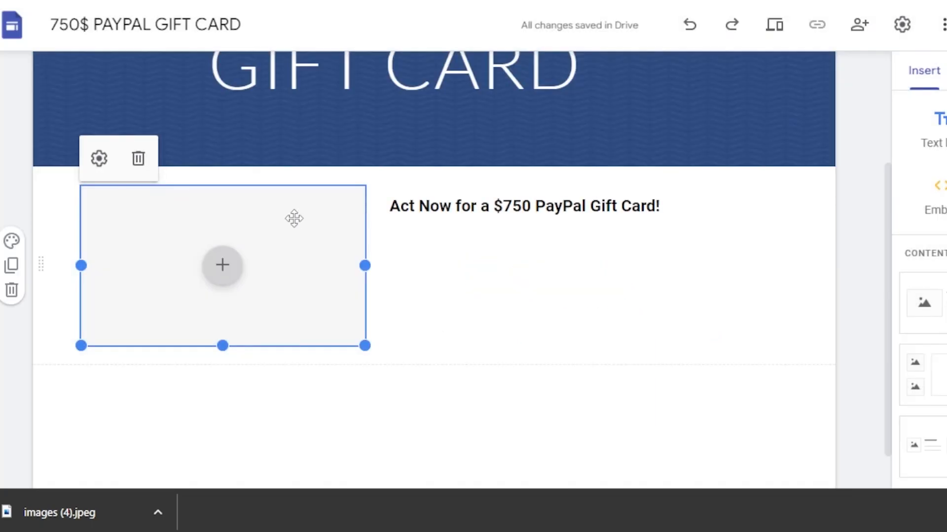
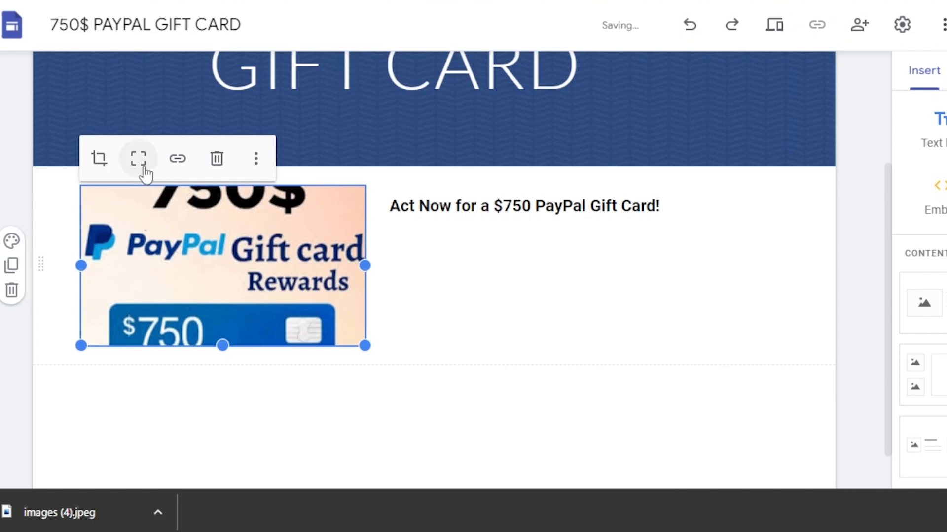
- Shift the gift card image upward within its crop frame so more of the $750 card shows, and apply the crop
click(99, 158)
mouse_move(262, 211)
mouse_down()
mouse_move(269, 290)
mouse_move(267, 217)
mouse_up()
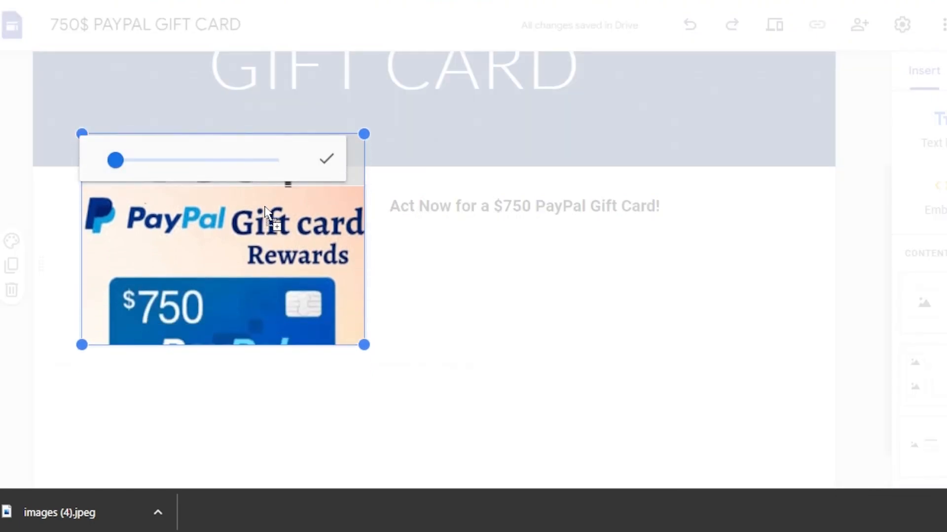
click(416, 287)
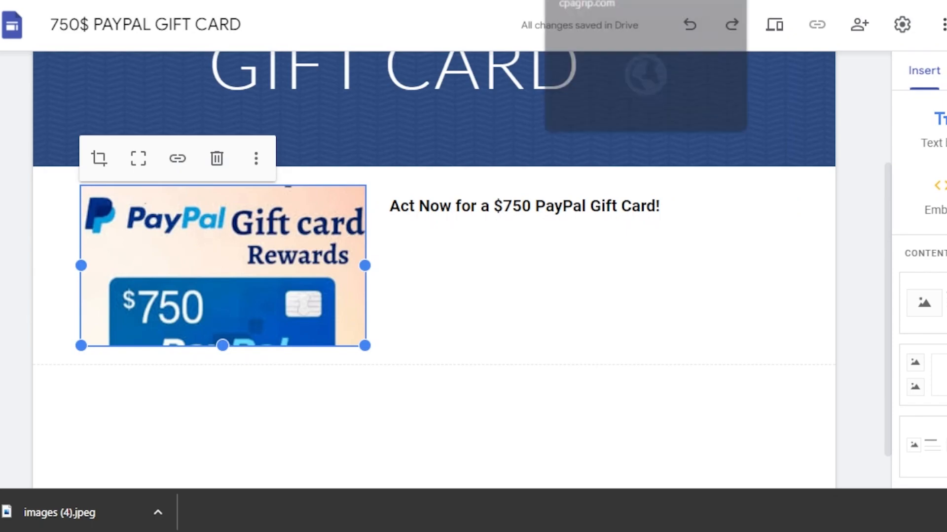
drag(889, 213, 589, 229)
click(447, 235)
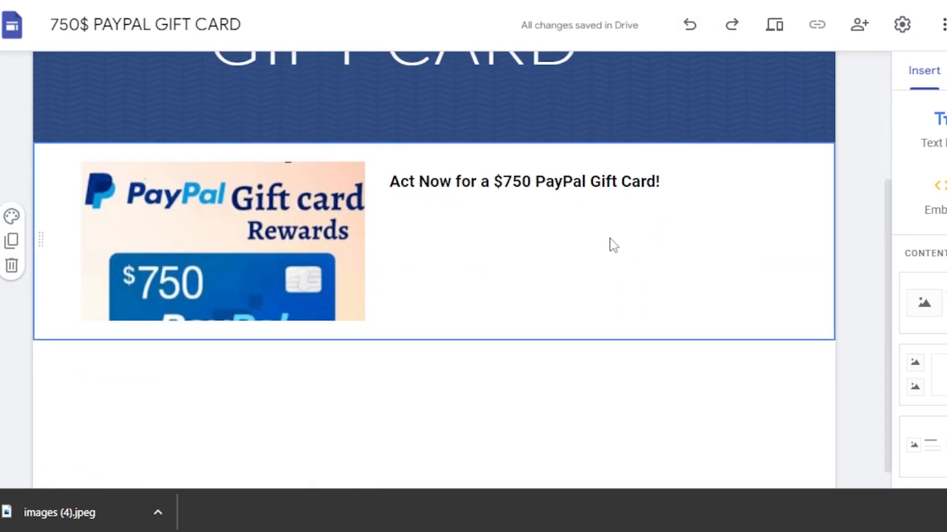
- Start inserting a button component named GET NOW and go to its link field
scroll(883, 296, down, 5)
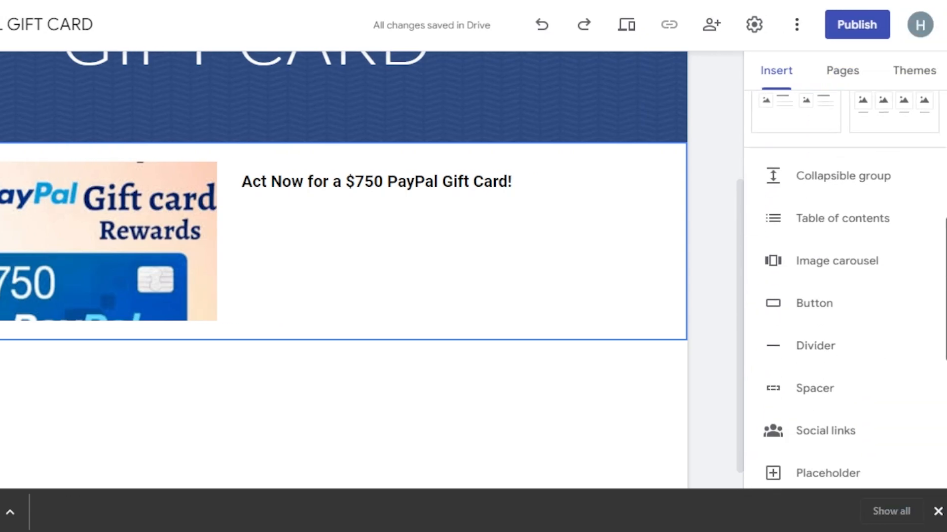
click(825, 288)
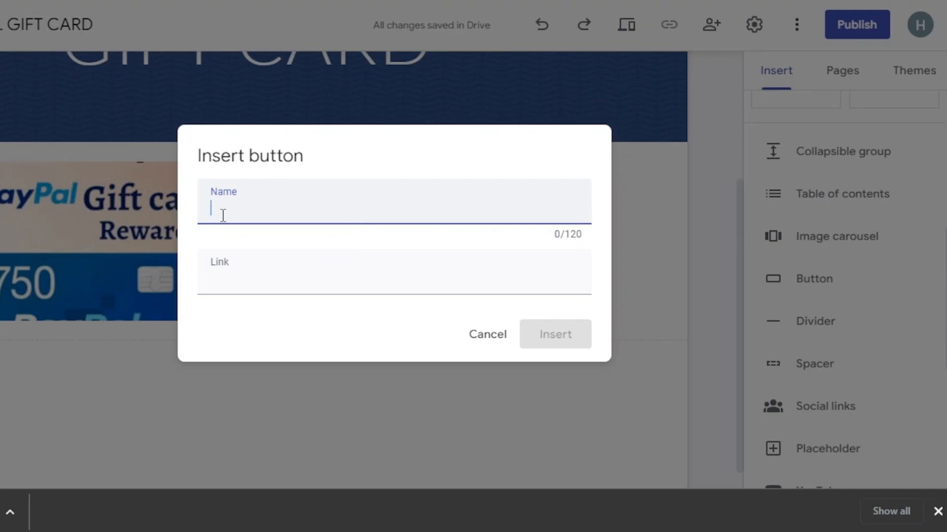
text(OW)
click(223, 278)
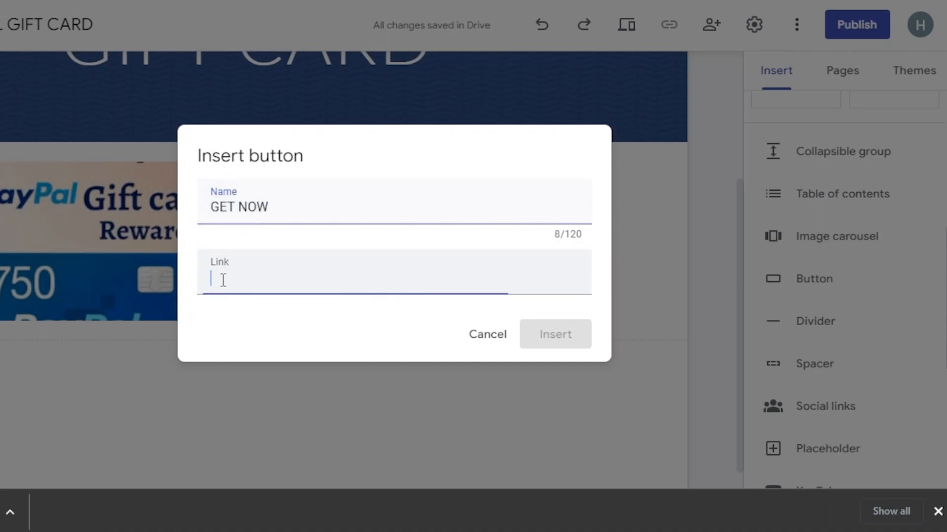
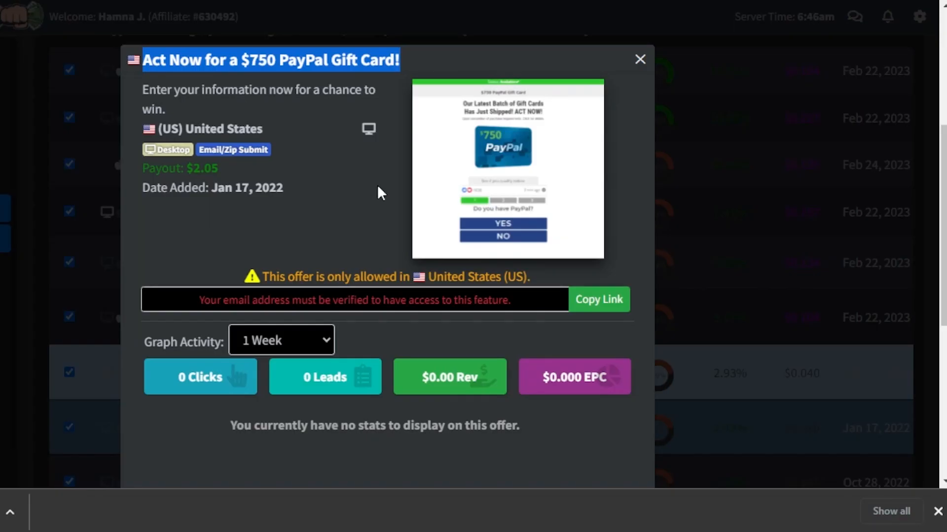
- Copy the affiliate link of the $750 PayPal Gift Card offer and switch back to the Google Sites editor
click(598, 306)
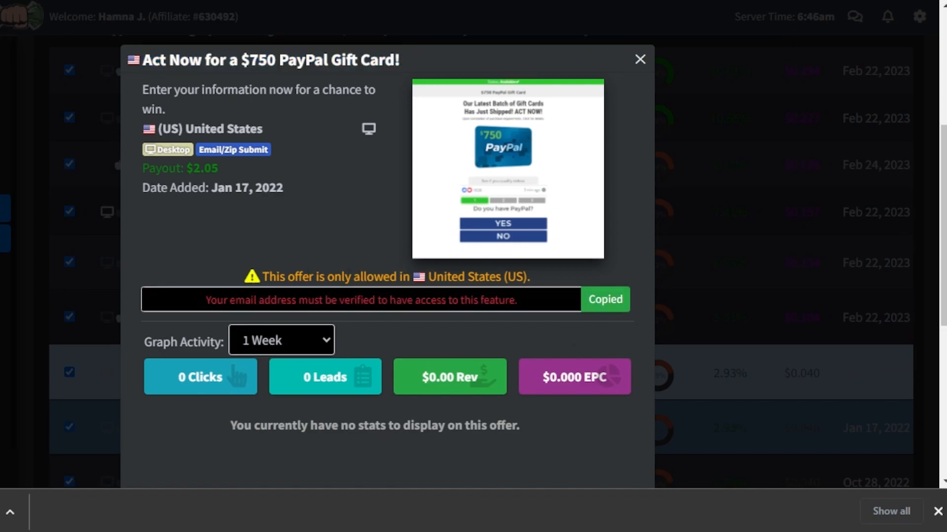
key(ctrl+Tab)
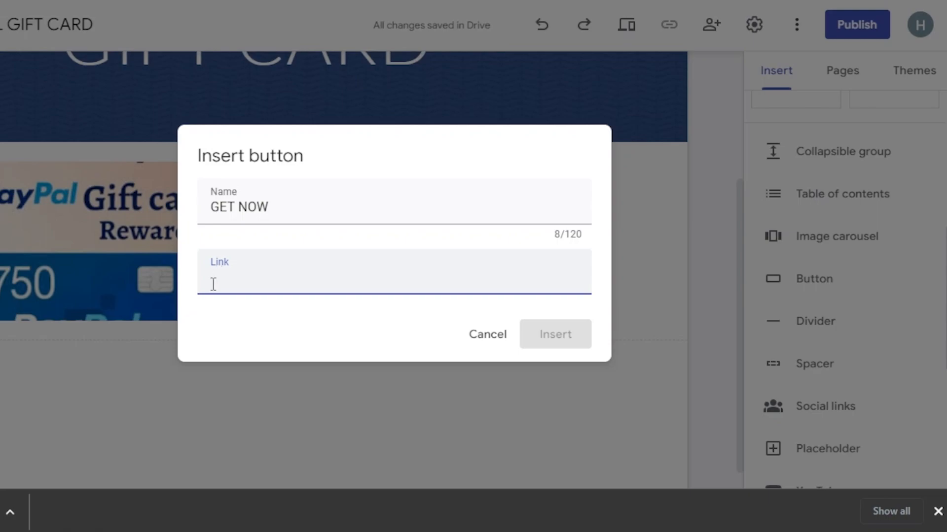
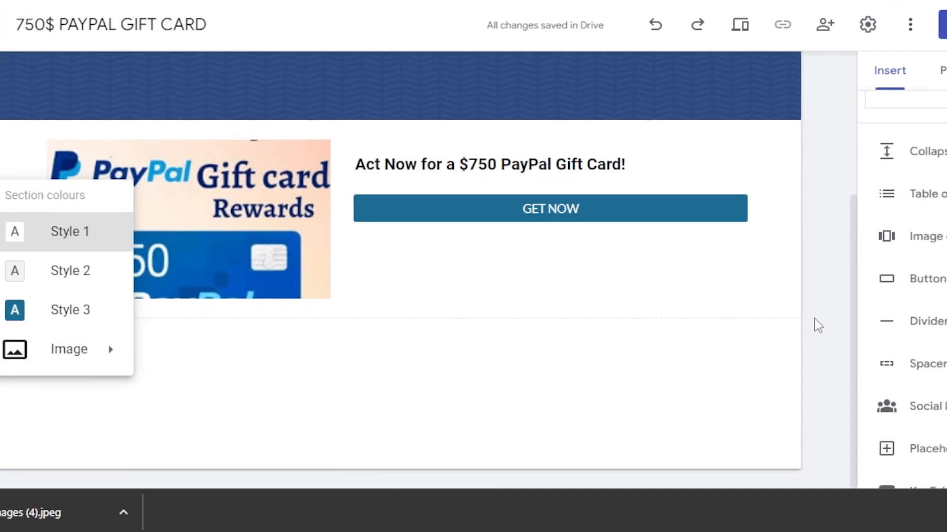
- Leave the section colours unchanged and insert a divider below the section with the gift card image and GET NOW button
click(817, 319)
drag(857, 299, 843, 141)
drag(727, 141, 735, 304)
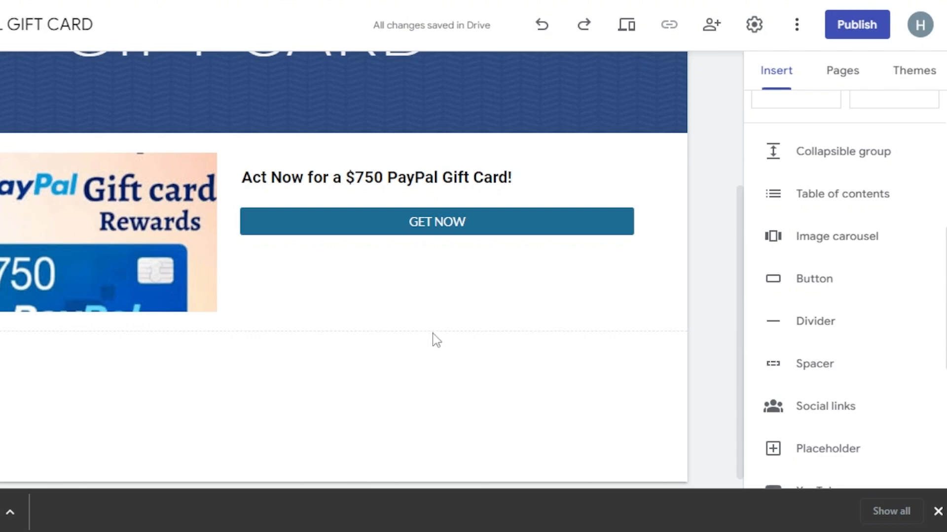
click(791, 321)
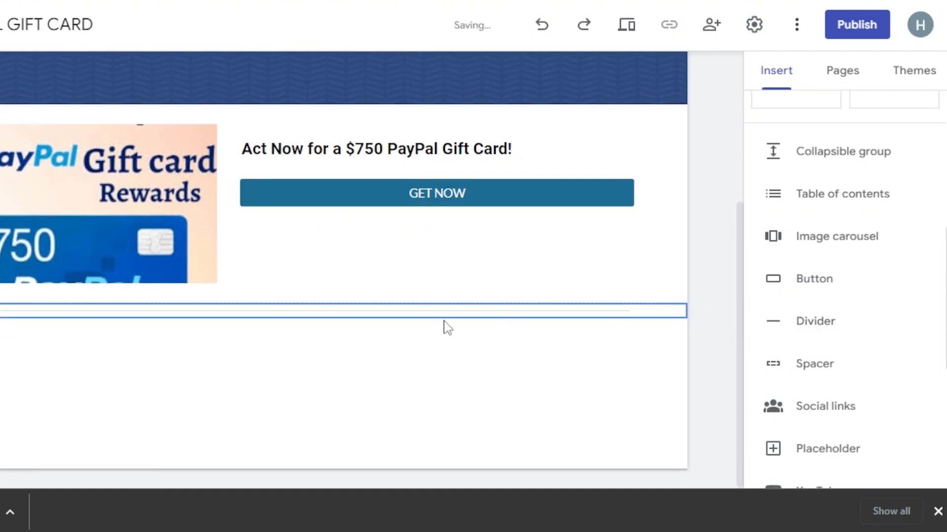
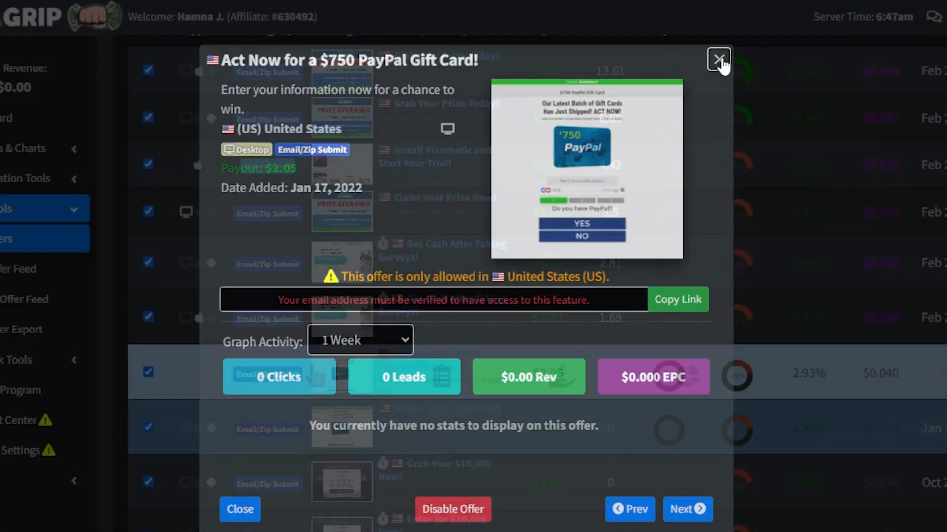
- Close the details of the $750 PayPal Gift Card offer and switch back to the My Offers list in CPAGrip
click(719, 59)
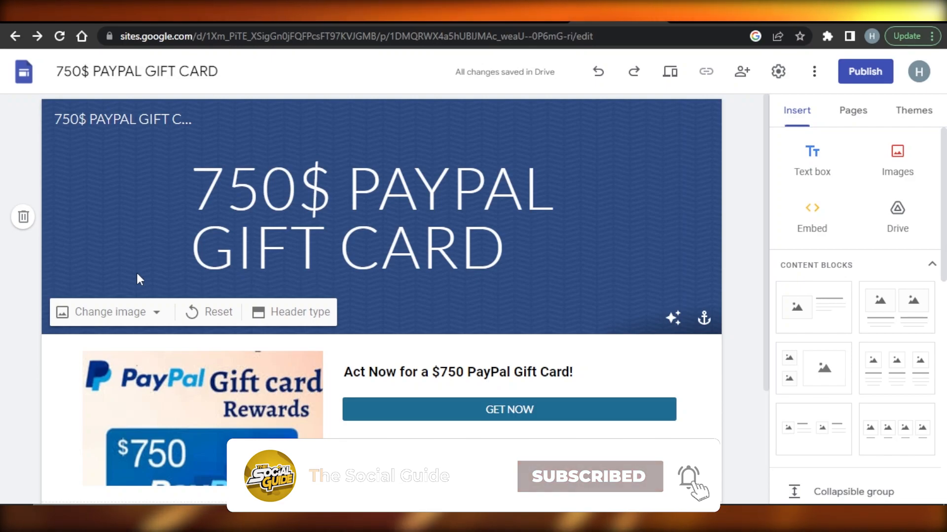
click(523, 14)
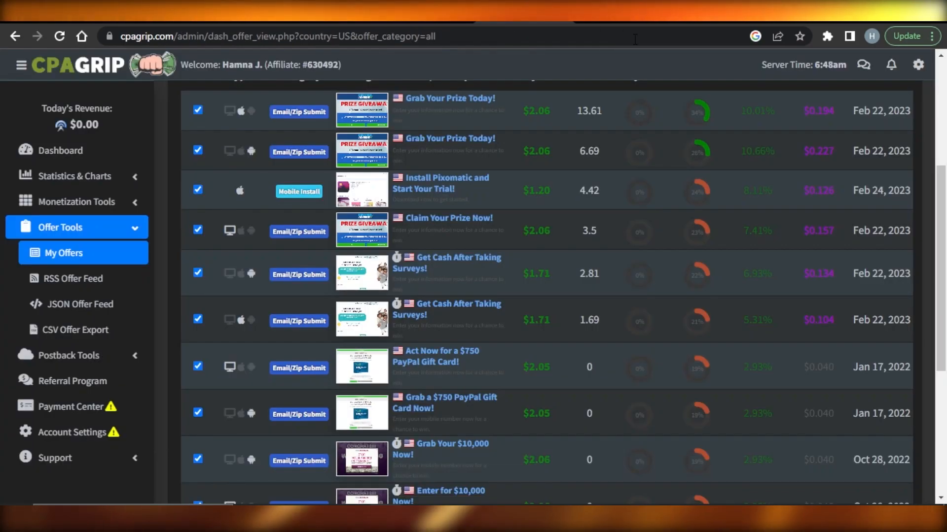